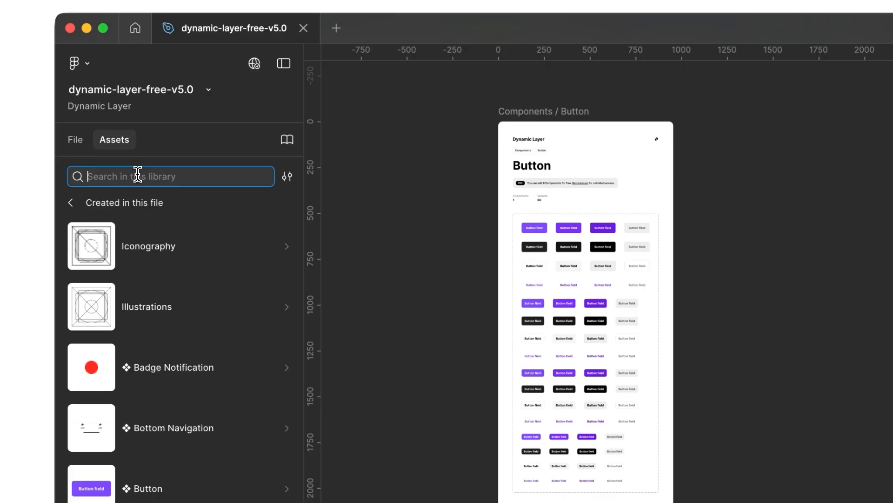
- Search the file's assets for "buton" and place a Button instance on the empty canvas beside the Components / Button frame
type("buton")
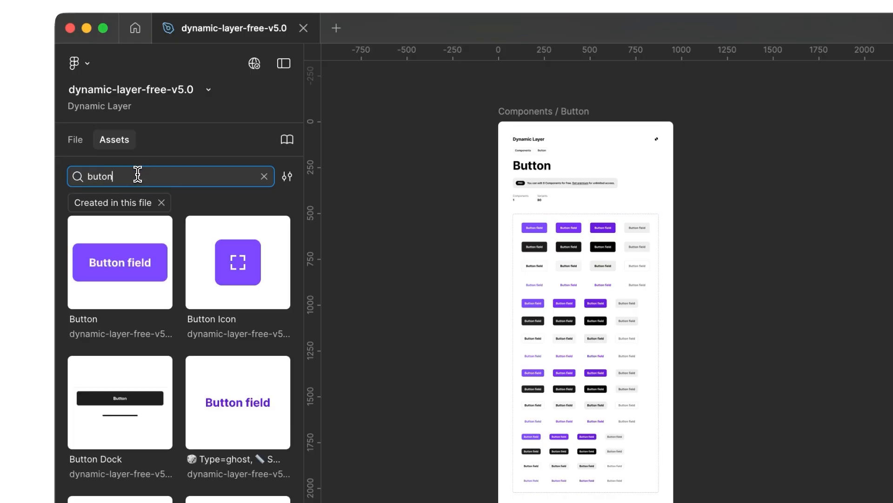
left_click_drag(118, 259, 848, 264)
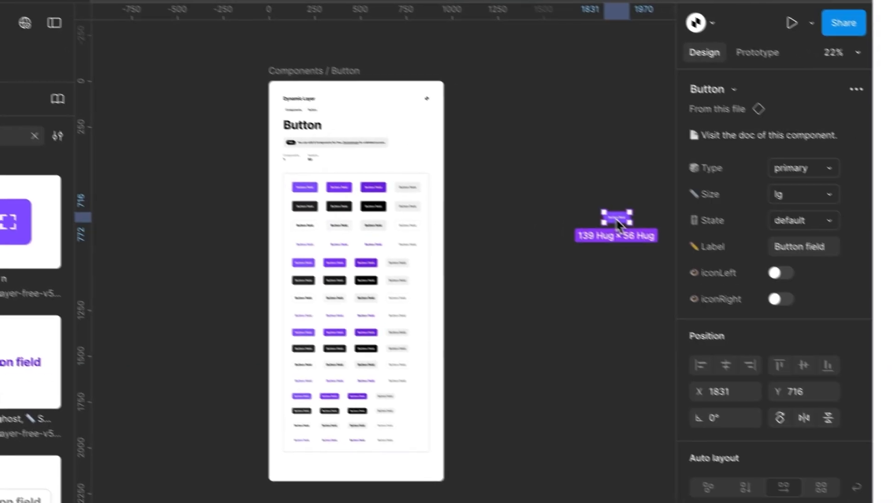
scroll(619, 224, "up", 10)
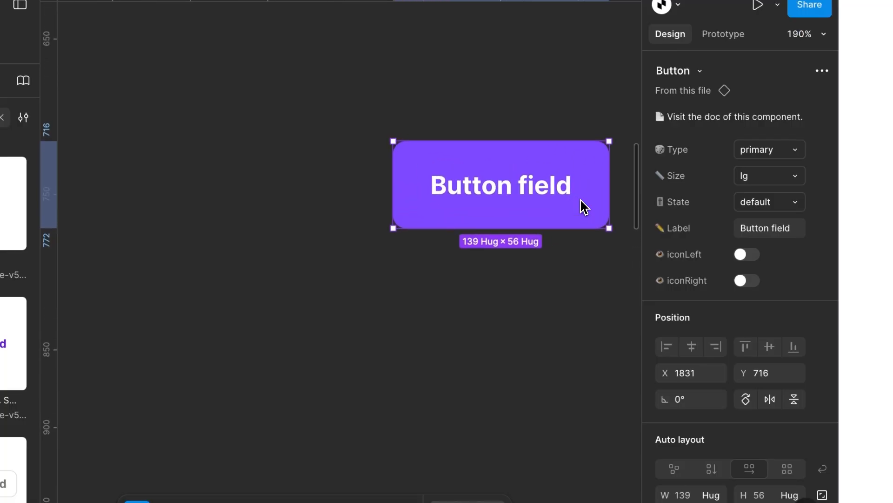
- Set the placed button's type to secondary and its size to md
left_click(742, 151)
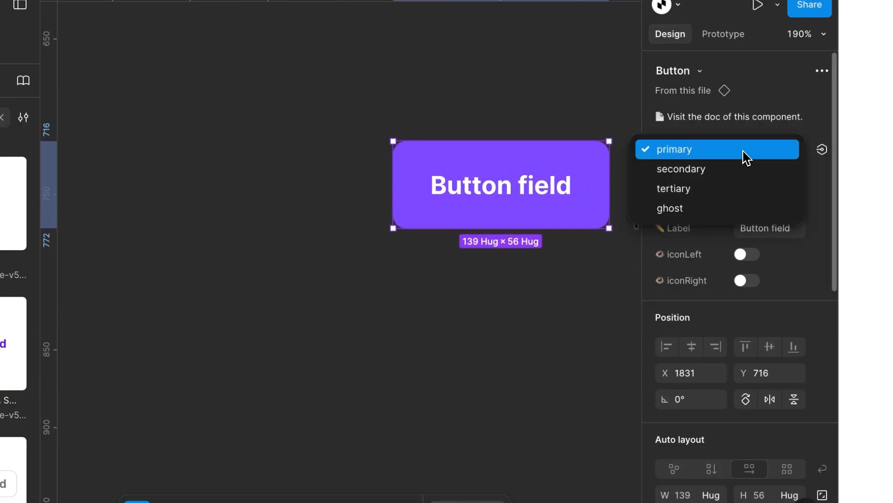
left_click(749, 177)
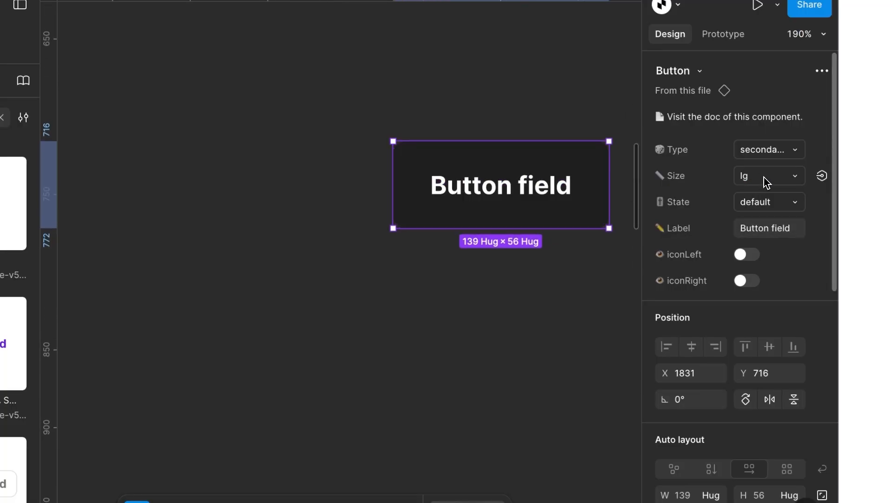
left_click(766, 183)
left_click(765, 161)
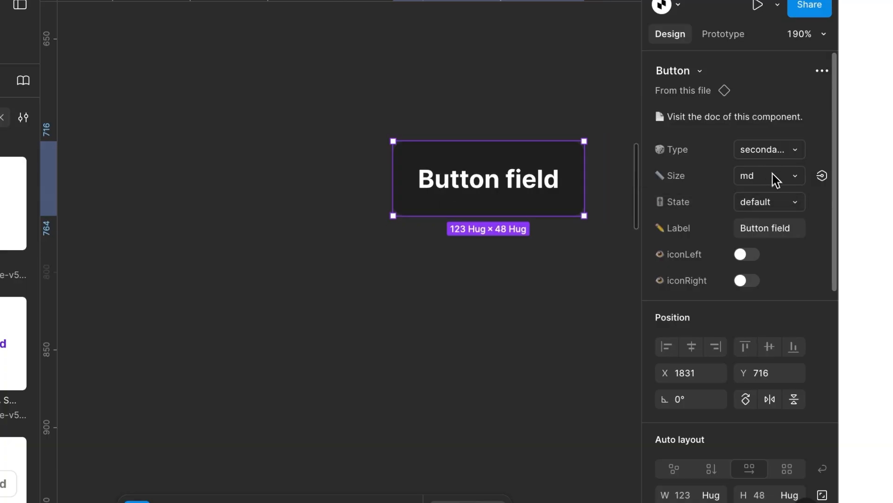
- Set the button's state to pressed and its label to "Audio"
left_click(770, 205)
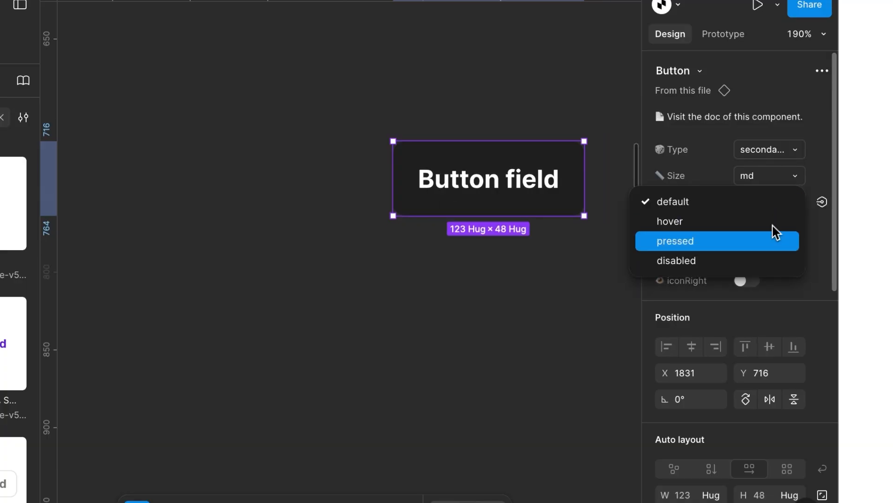
left_click(761, 243)
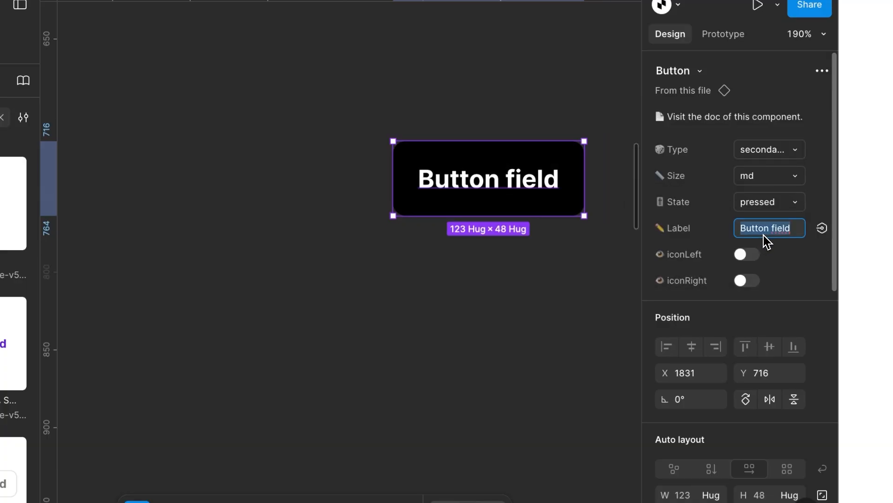
key("Return")
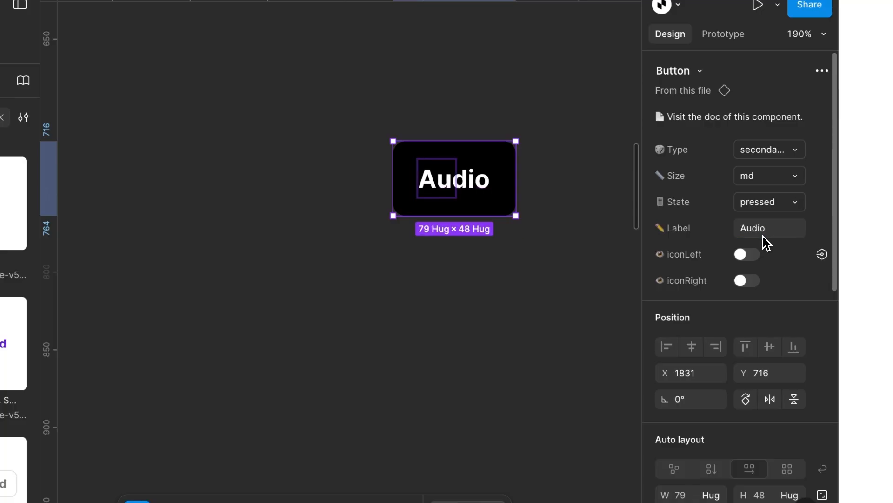
- Show the button's right icon as Iconset/microphone in the filled style
left_click(747, 281)
left_click(750, 305)
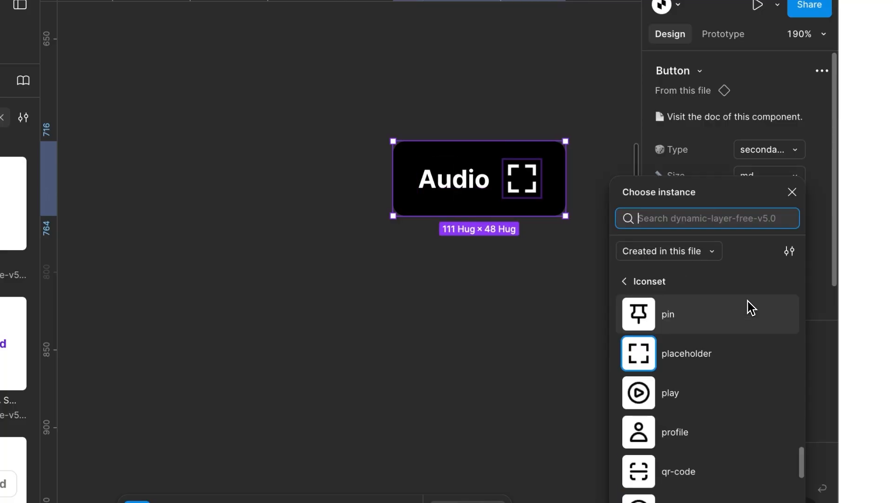
type("micro")
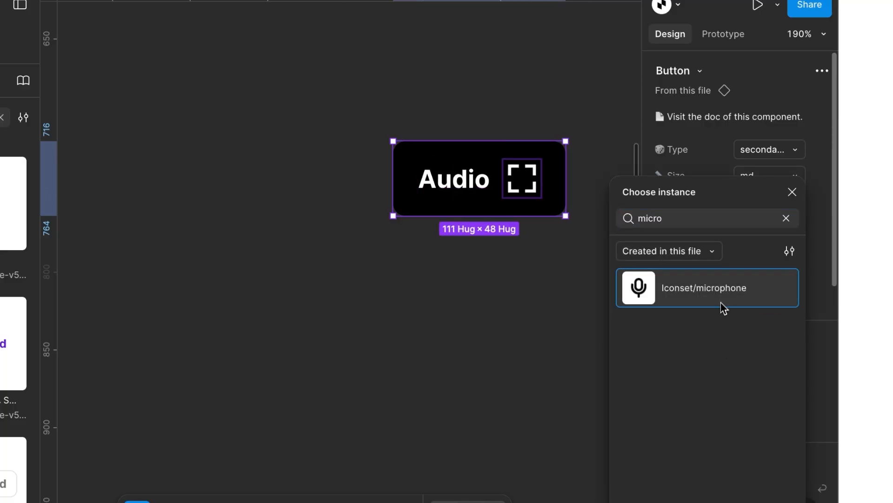
left_click(722, 302)
left_click(759, 358)
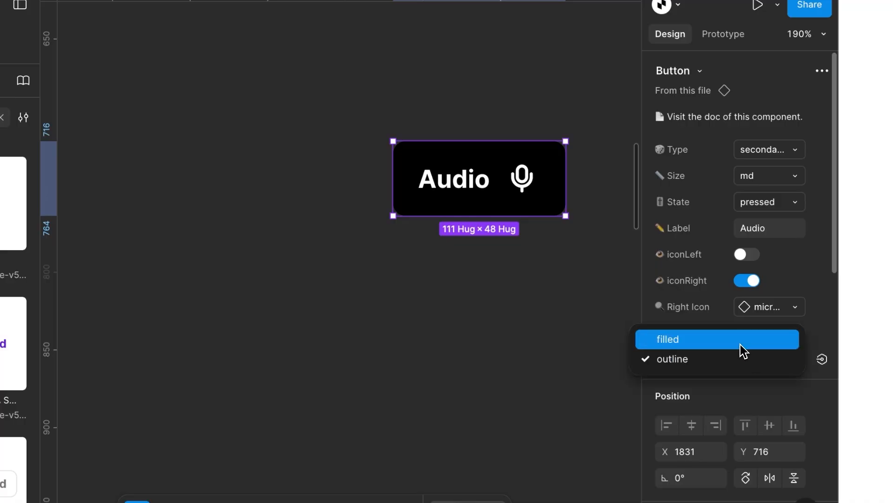
left_click(741, 349)
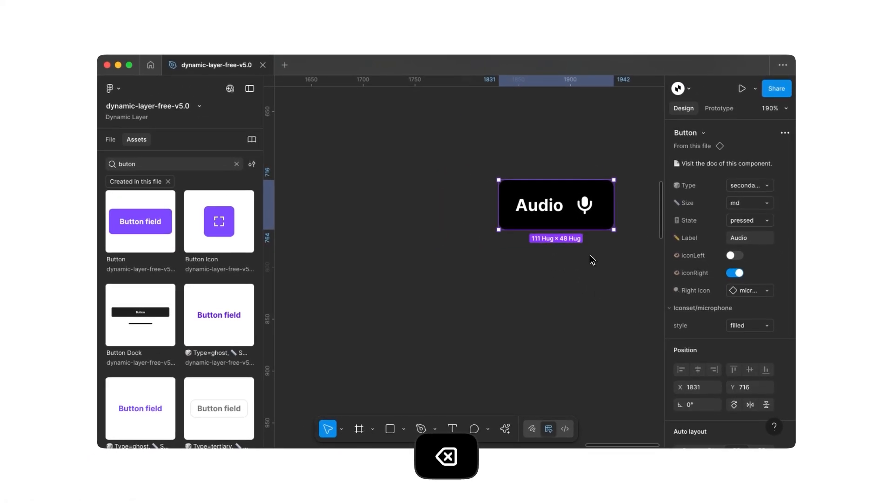
- Delete the Audio button from the canvas and clear the asset search
key("BackSpace")
left_click(237, 164)
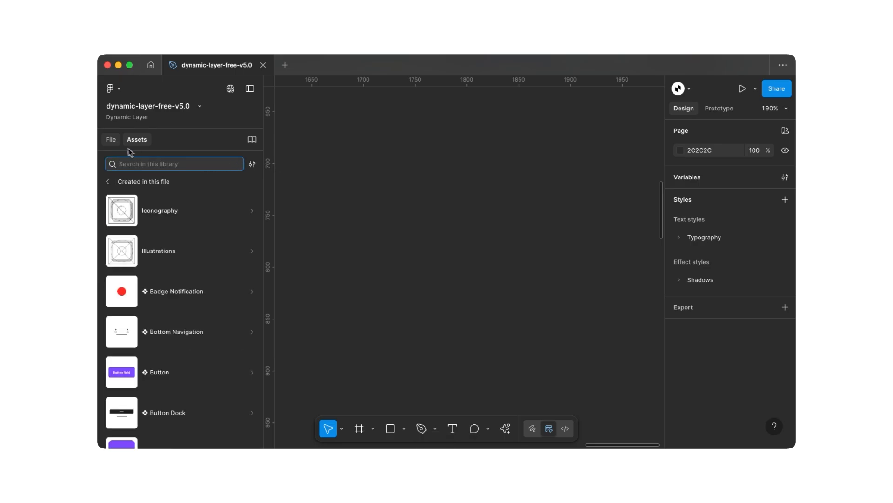
- Browse the component pages in the file's page list, from Button Icon to Input Field
left_click(112, 140)
key("shift+1")
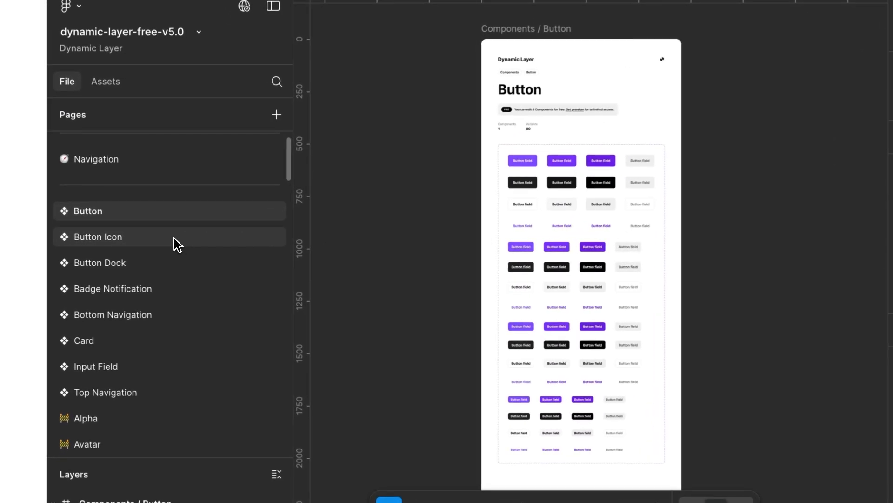
left_click(183, 248)
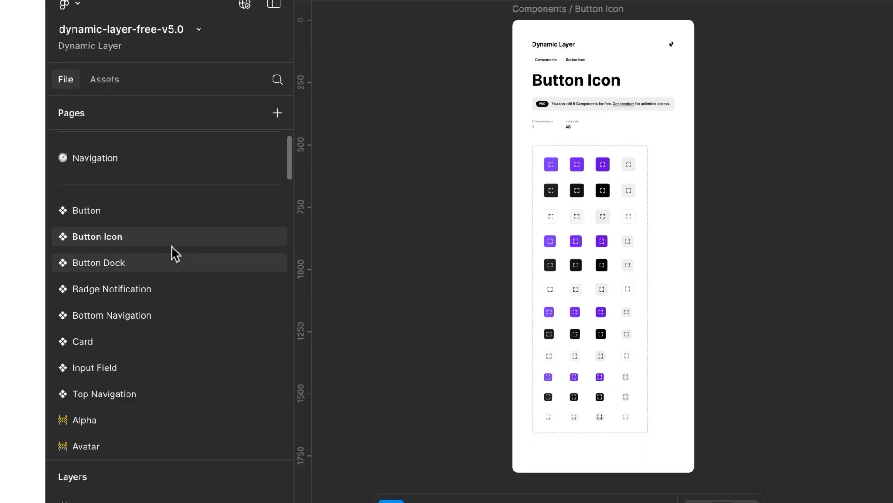
left_click(161, 314)
left_click(154, 366)
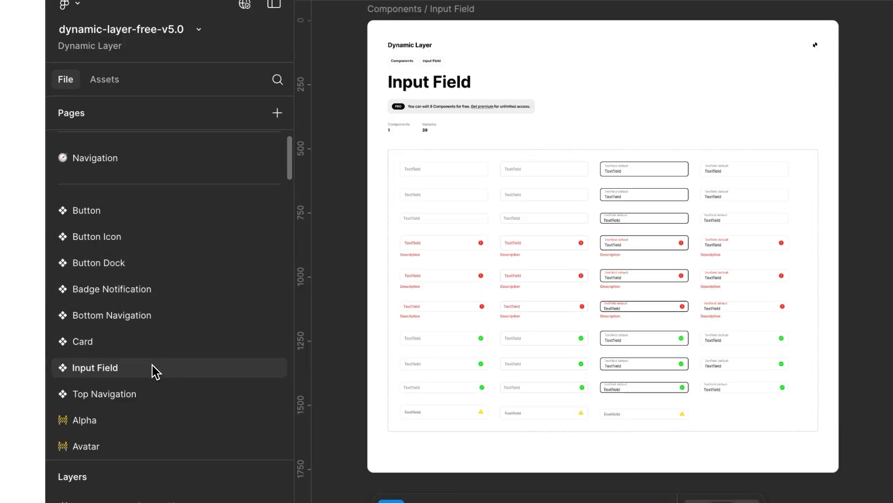
- Open the Log in page and examine its iOS Log in screens up close
scroll(156, 372, "down", 20)
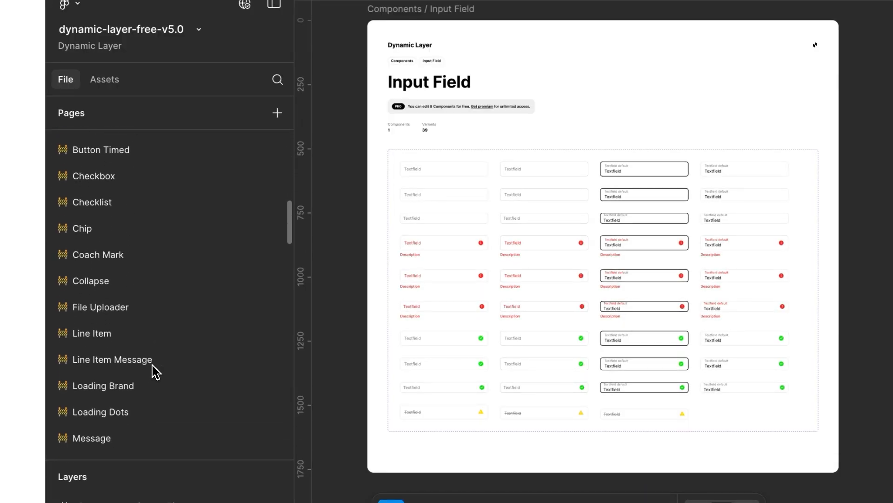
scroll(156, 372, "down", 5)
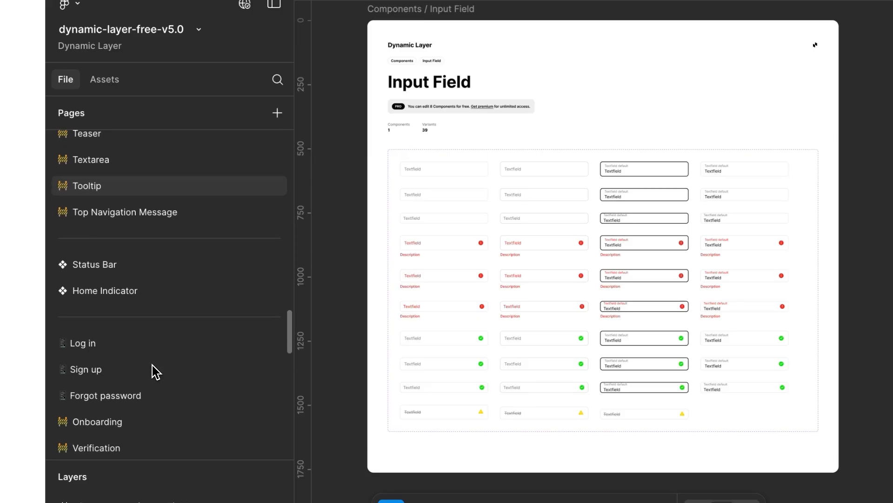
left_click(155, 348)
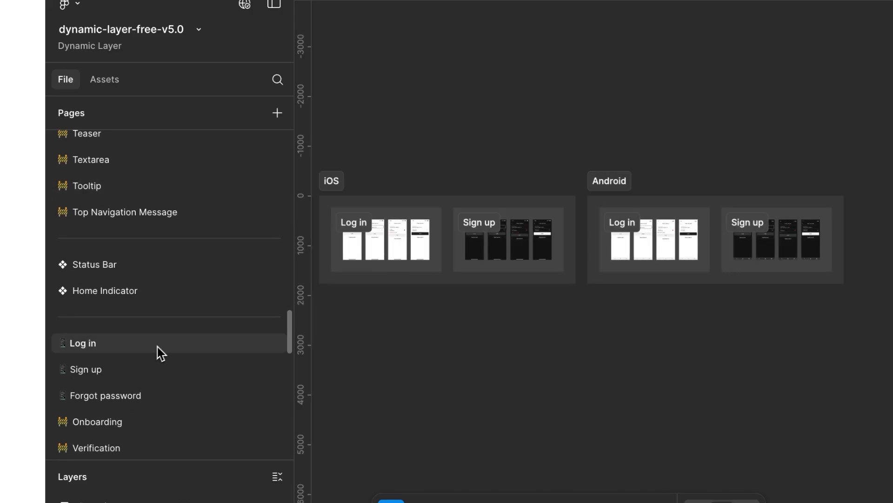
left_click(335, 250)
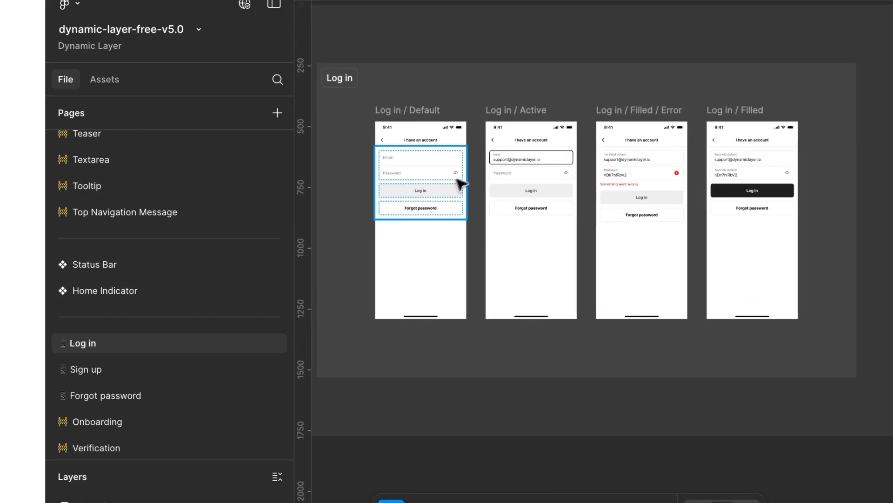
scroll(471, 175, "up", 5)
- Switch the Log in button on the Log in / Active screen to the default state and back to disabled
left_click(512, 131)
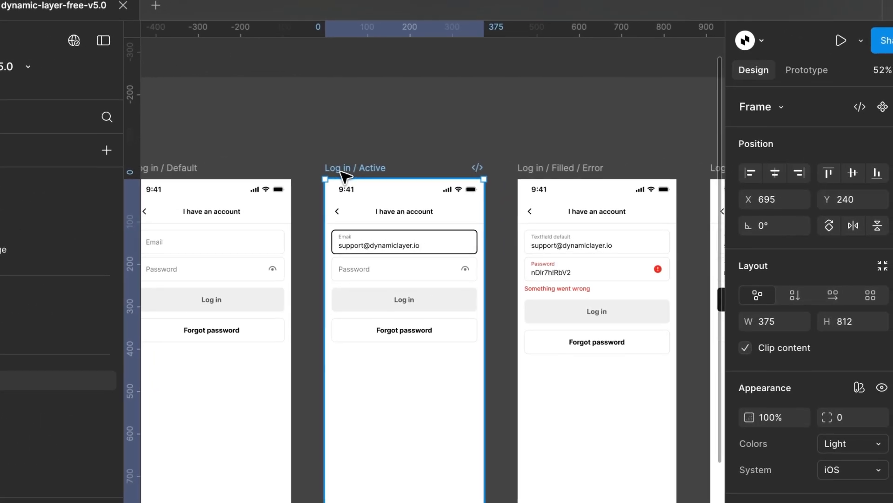
left_click(403, 300)
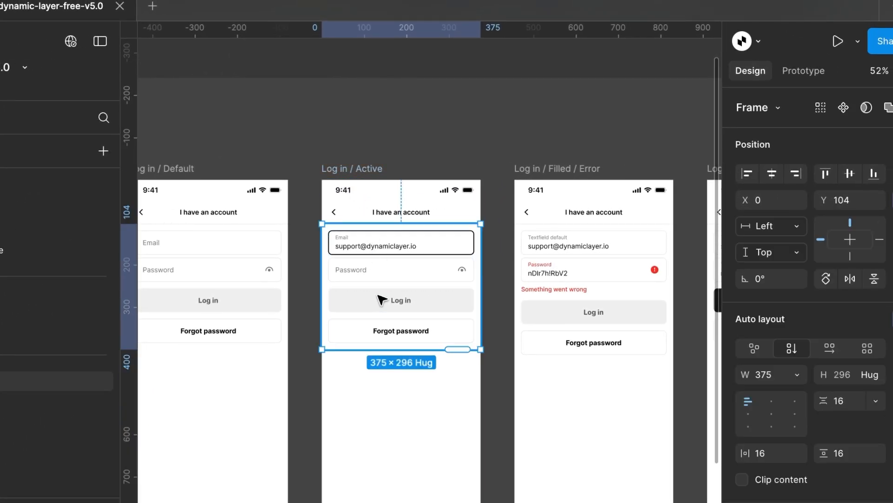
left_click(403, 300)
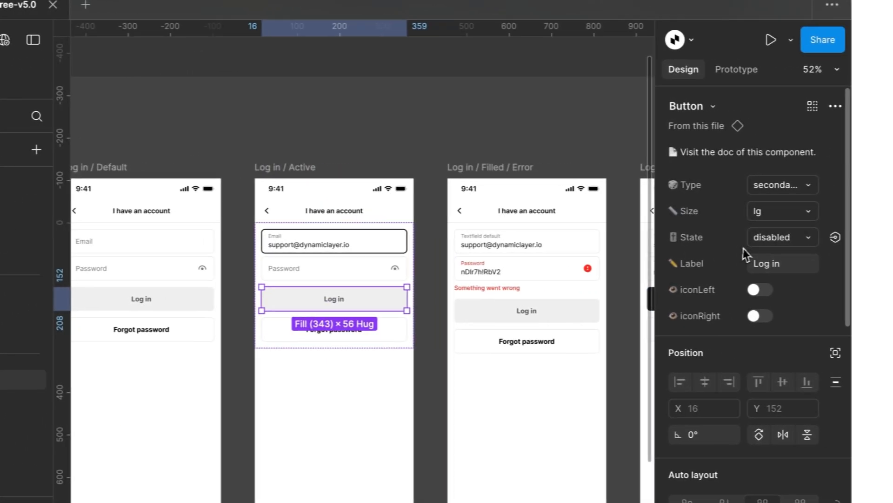
left_click(828, 240)
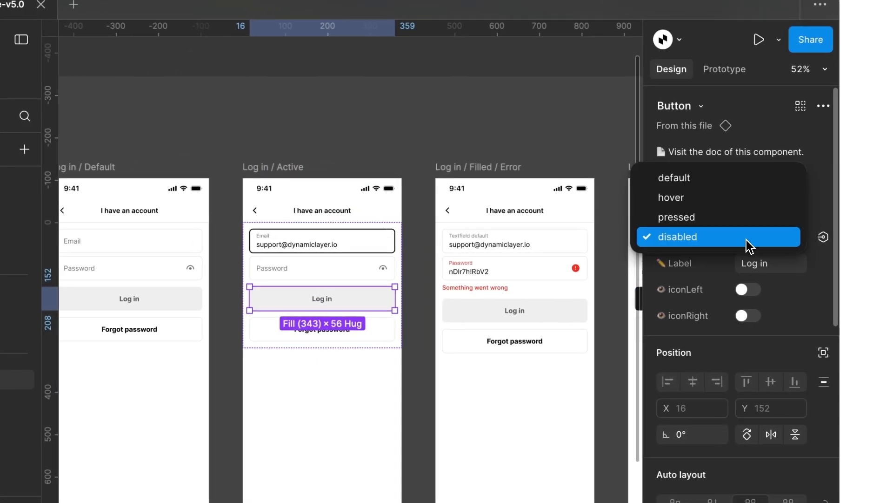
left_click(823, 186)
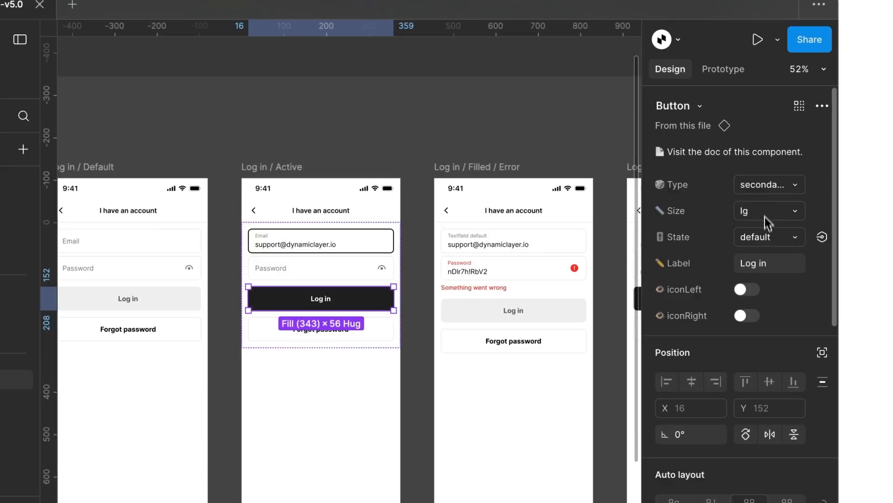
left_click(767, 236)
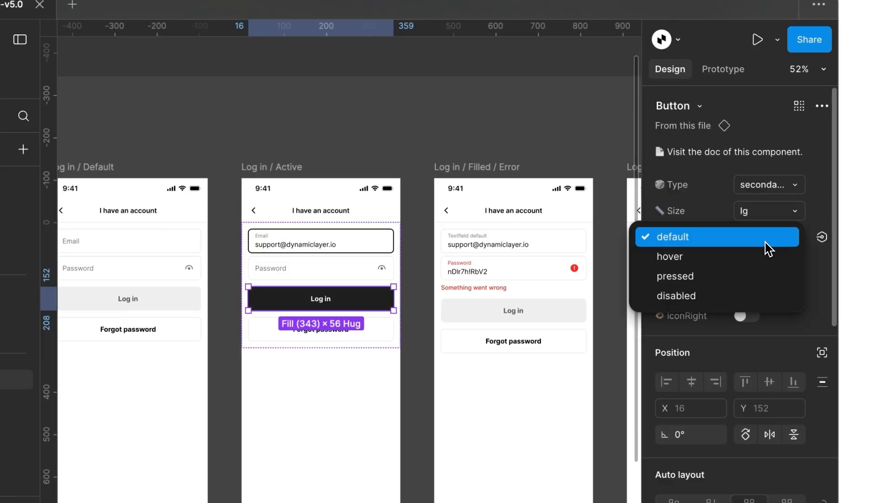
left_click(728, 296)
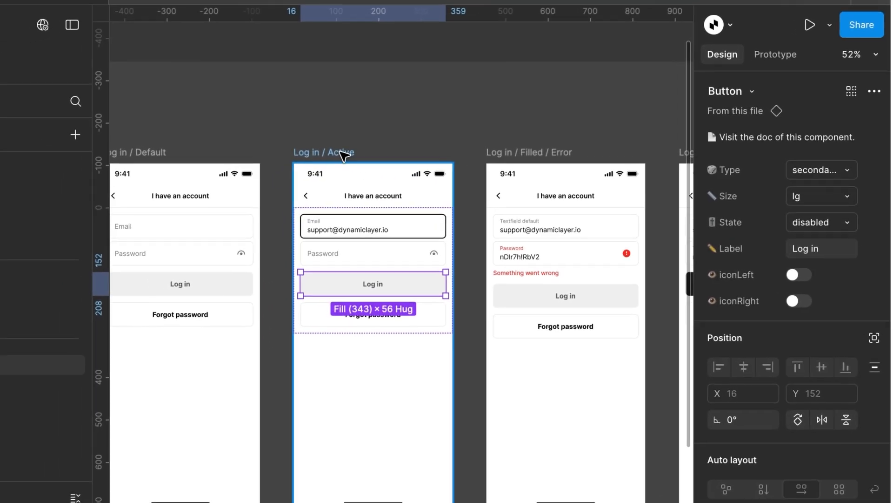
- Switch the Log in / Active frame's color mode to Dark and back to Light
left_click(286, 167)
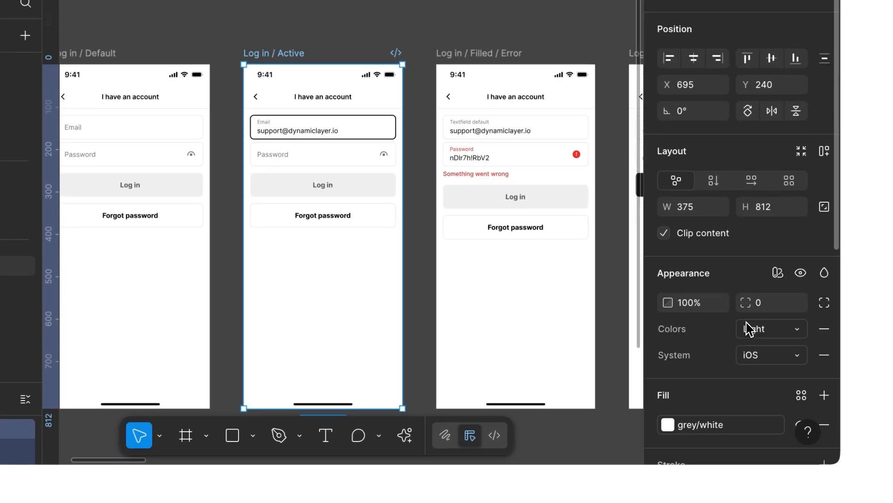
left_click(809, 426)
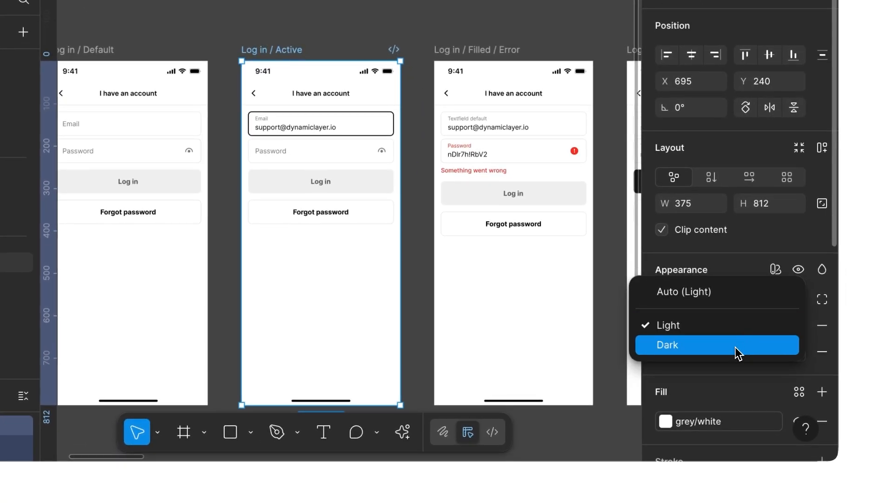
left_click(738, 353)
left_click(750, 332)
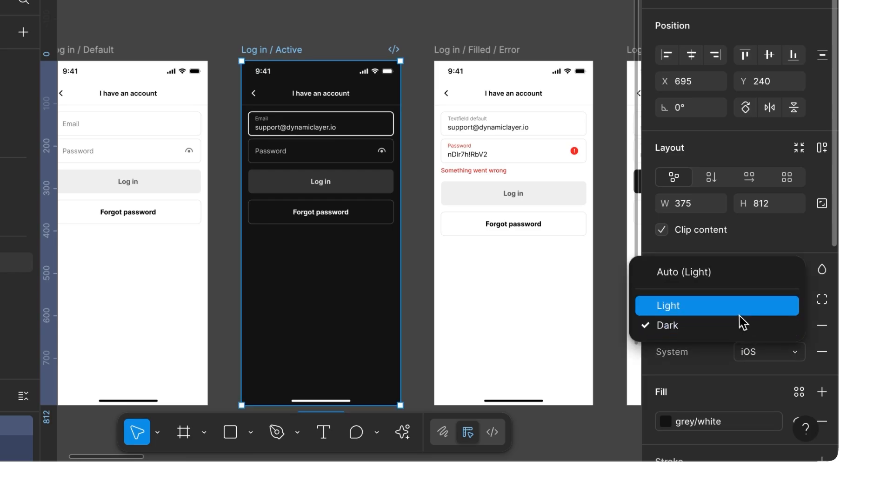
left_click(734, 312)
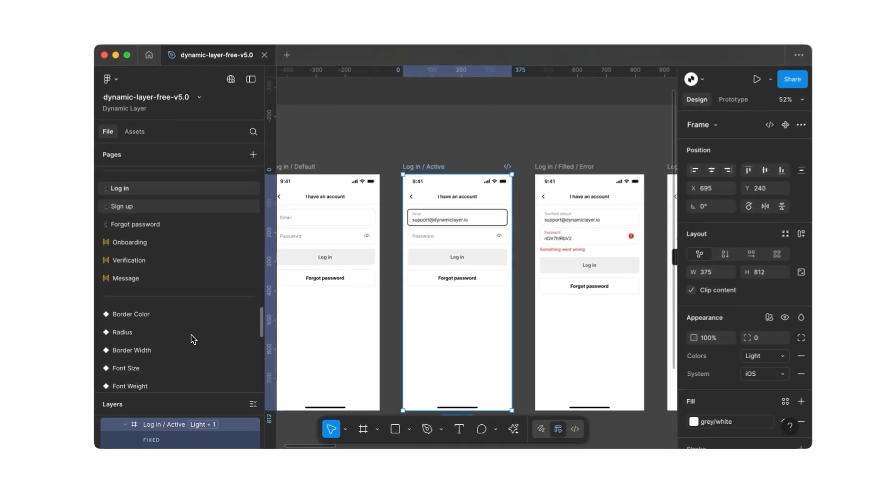
- View the Colors and Iconography pages in the brand section of the page list
scroll(193, 339, "down", 10)
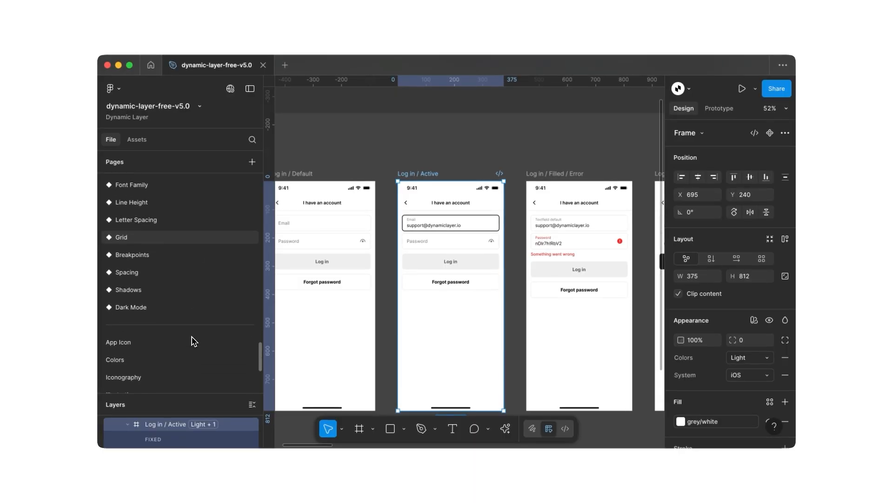
scroll(193, 341, "down", 3)
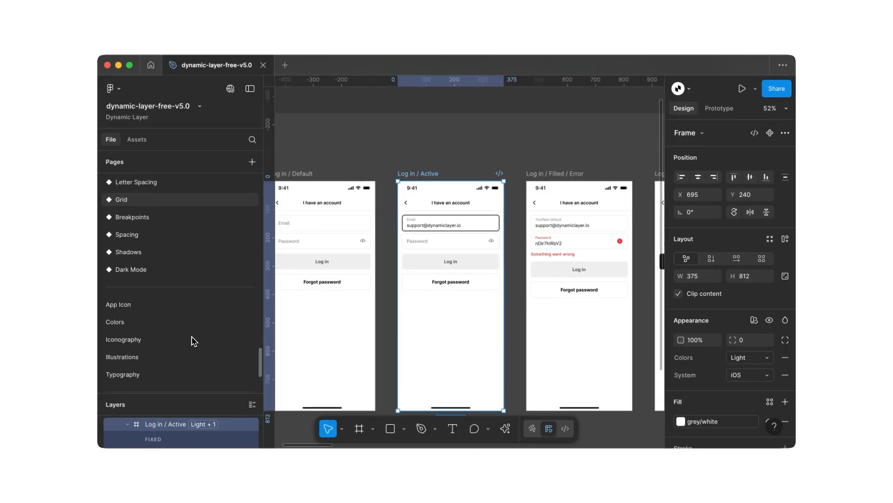
left_click(193, 303)
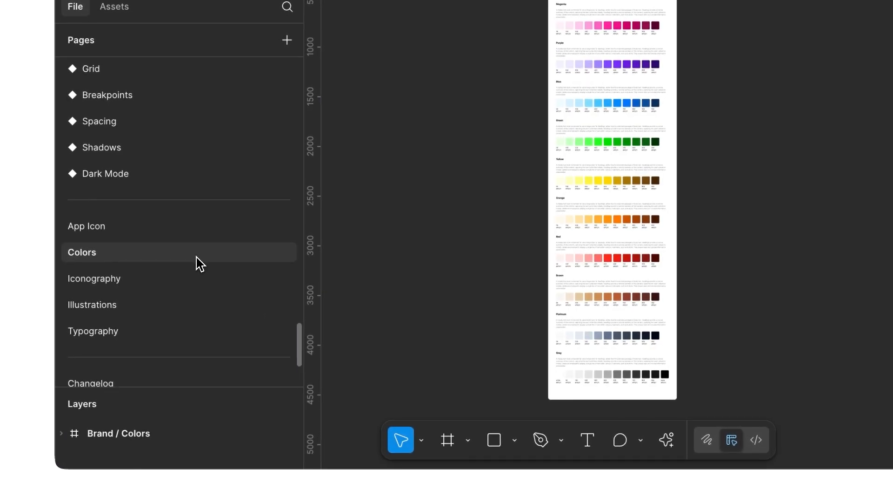
left_click(194, 282)
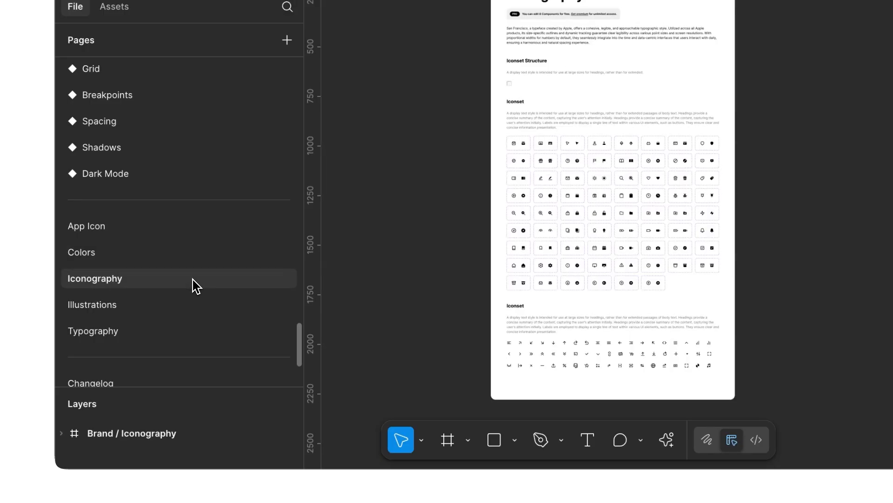
- Open the Typography page and examine the Regular text style in the text_base group of the Typography styles
left_click(188, 332)
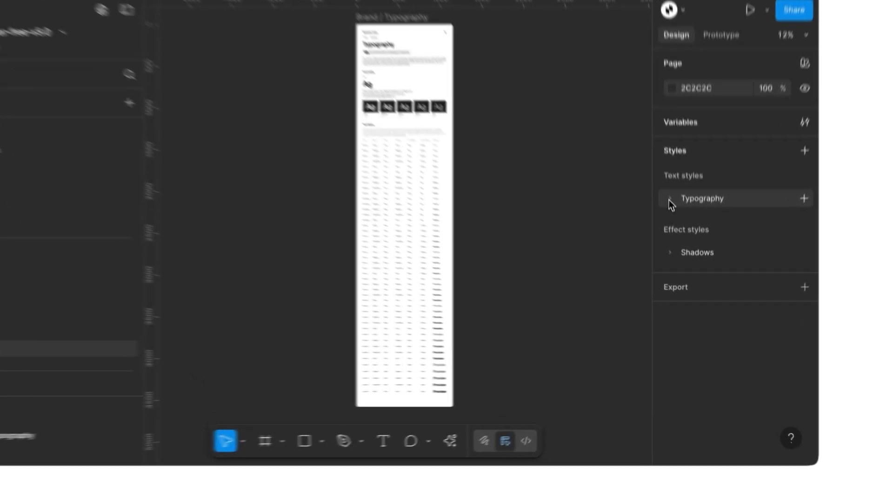
left_click(679, 237)
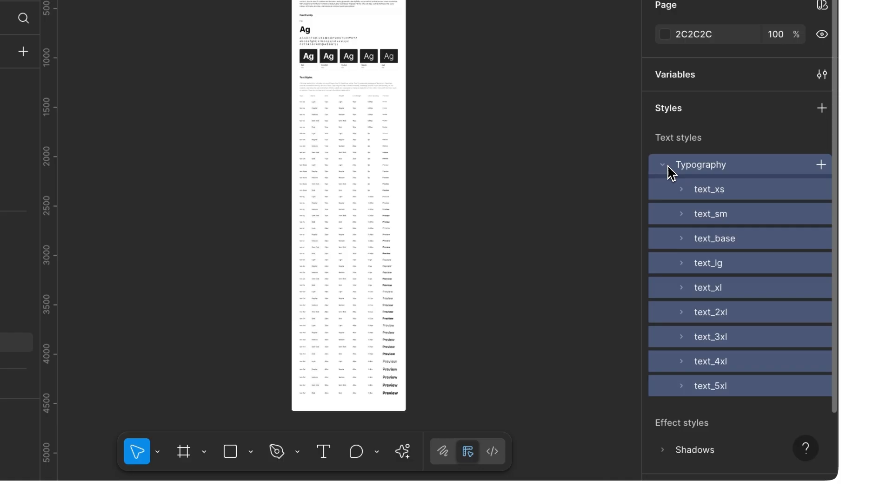
left_click(682, 238)
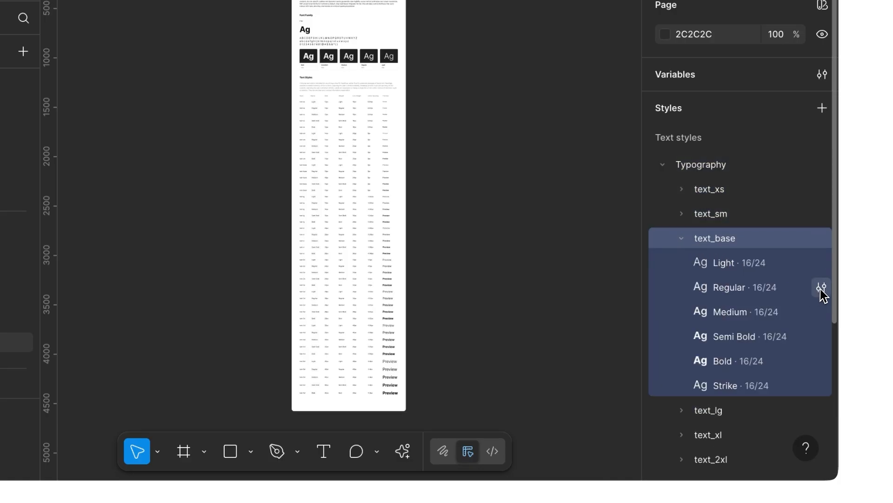
left_click(821, 288)
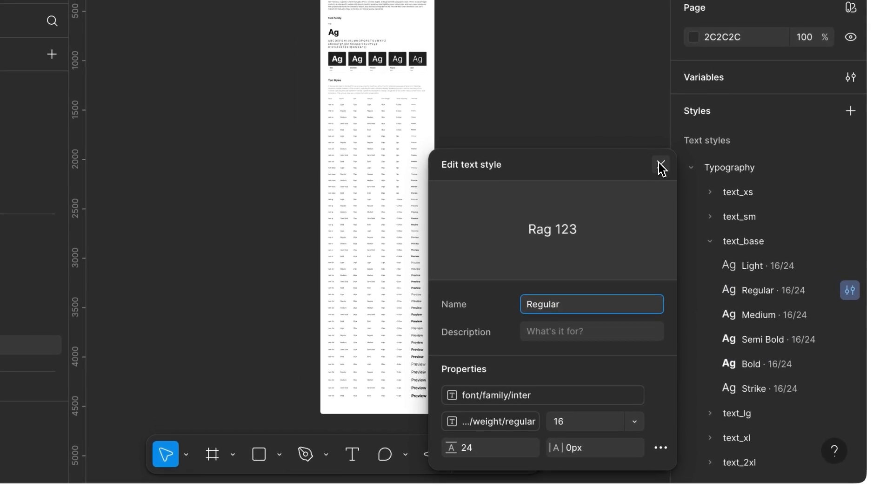
left_click(662, 166)
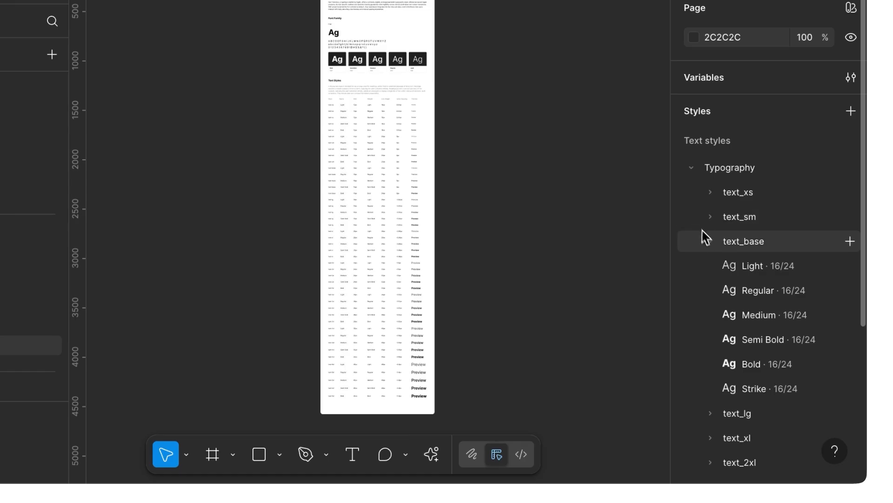
left_click(711, 242)
left_click(693, 168)
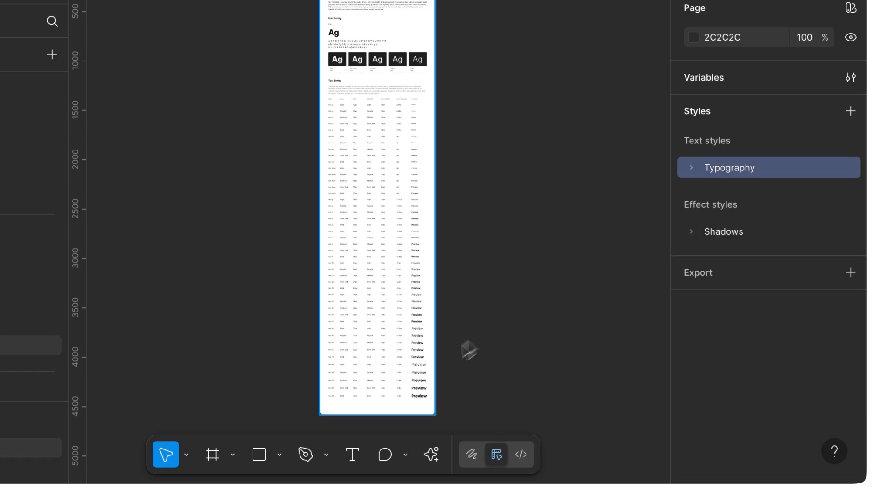
- Add a text layer reading "text-base" on the empty canvas beside the Typography frame
left_click(363, 419)
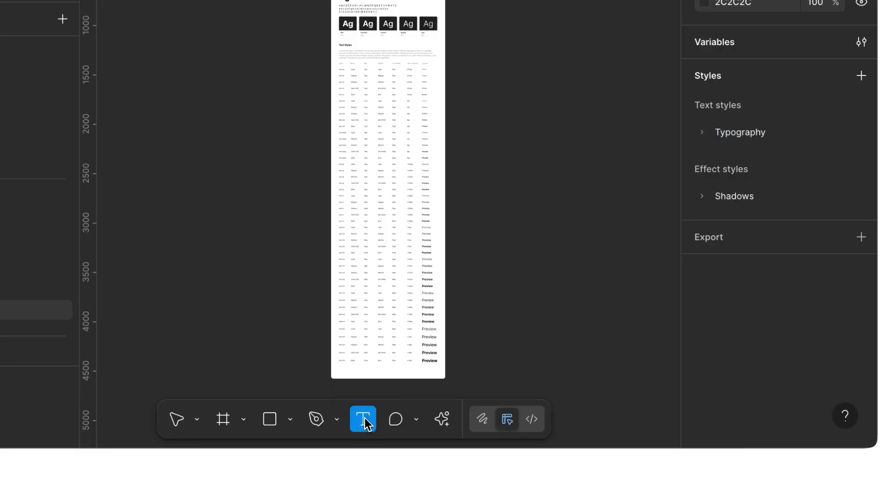
scroll(598, 195, "up", 5)
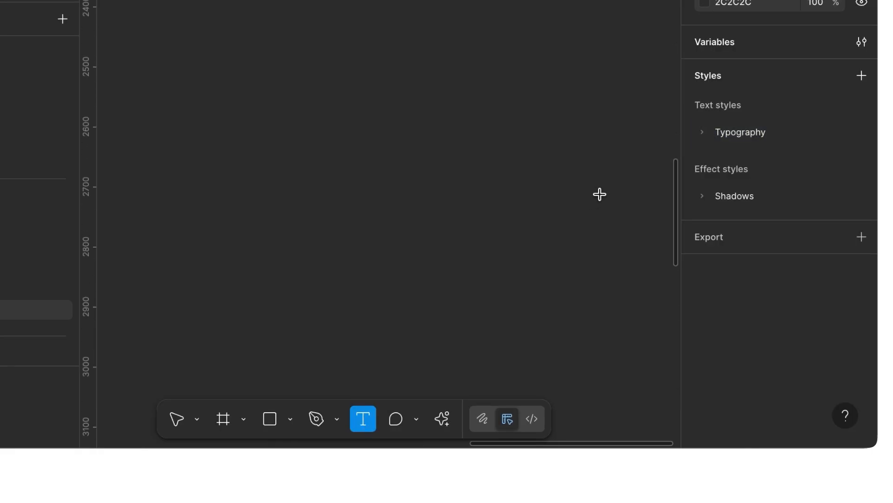
left_click(546, 190)
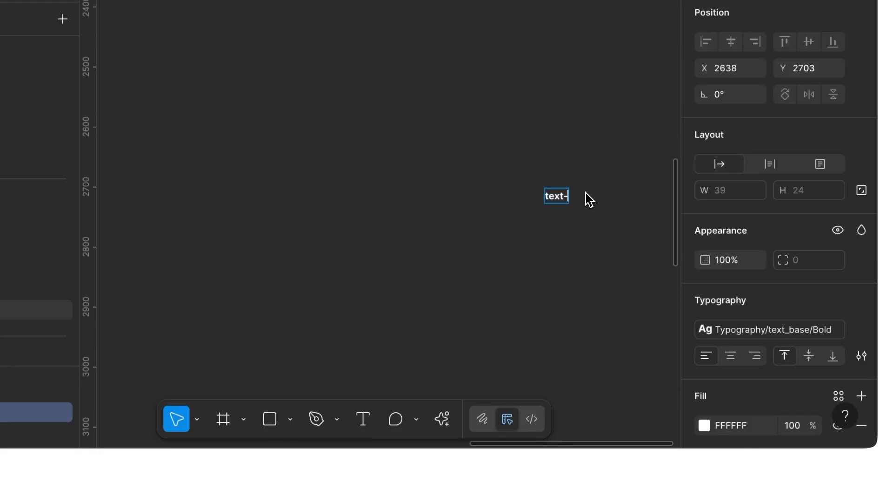
type("text-base")
scroll(589, 199, "up", 4)
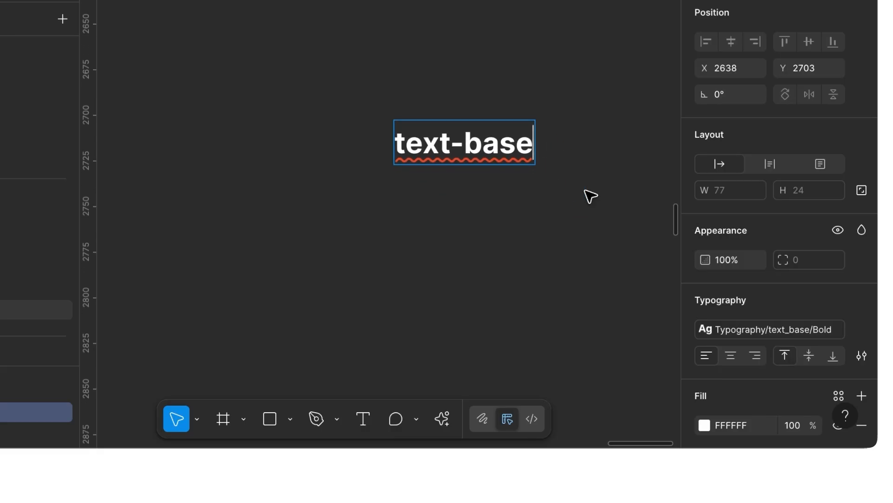
key("Escape")
- Apply the Typography/text_xl/Medium text style to the "text-base" layer
scroll(732, 244, "down", 3)
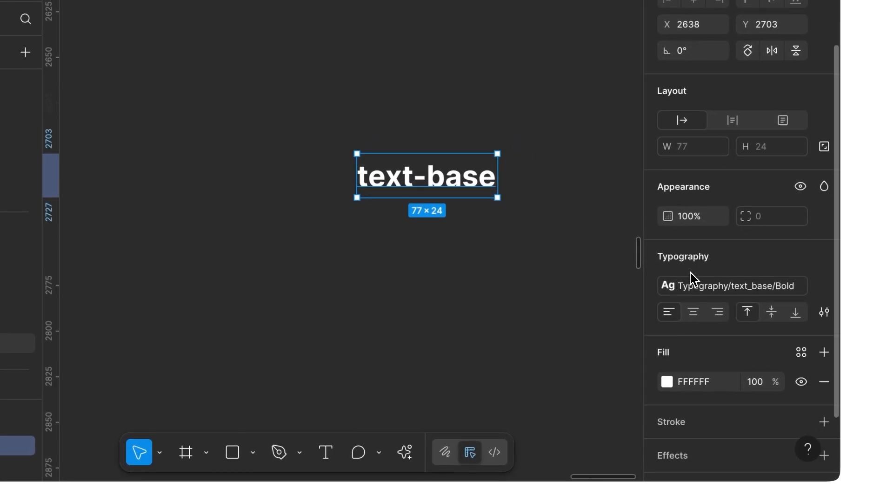
left_click(707, 224)
scroll(435, 249, "right", 3)
scroll(434, 249, "up", 2)
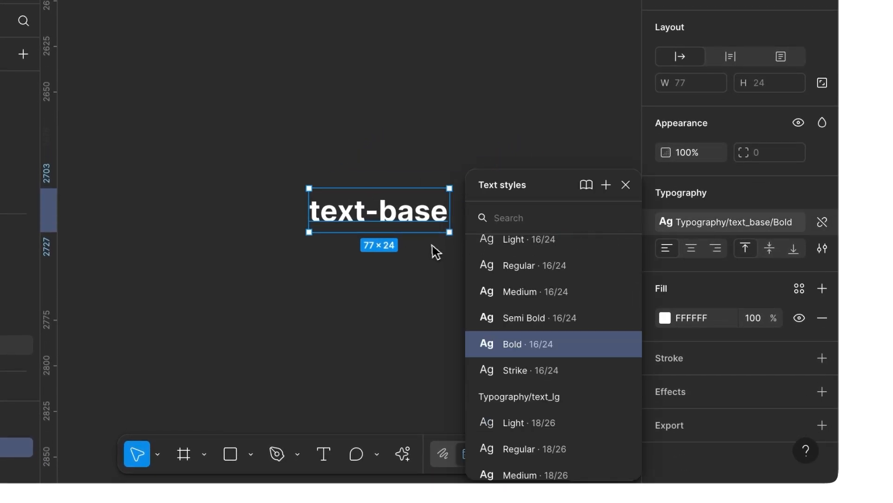
scroll(518, 314, "down", 7)
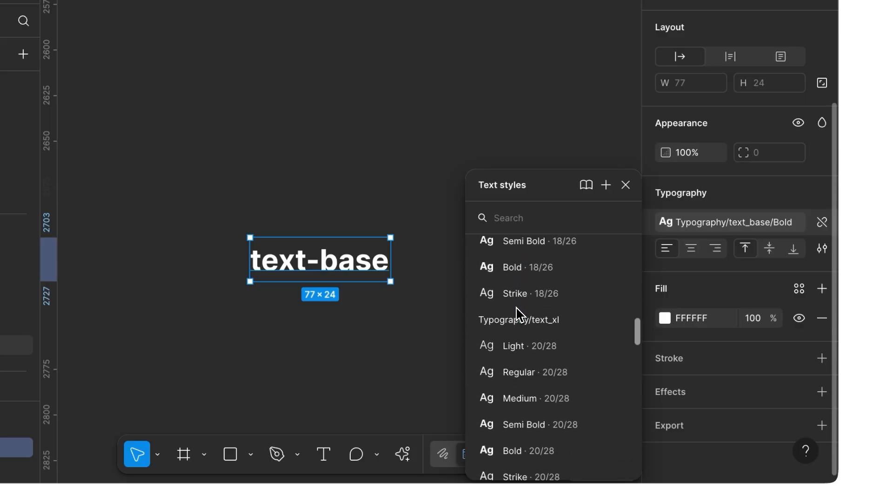
left_click(520, 320)
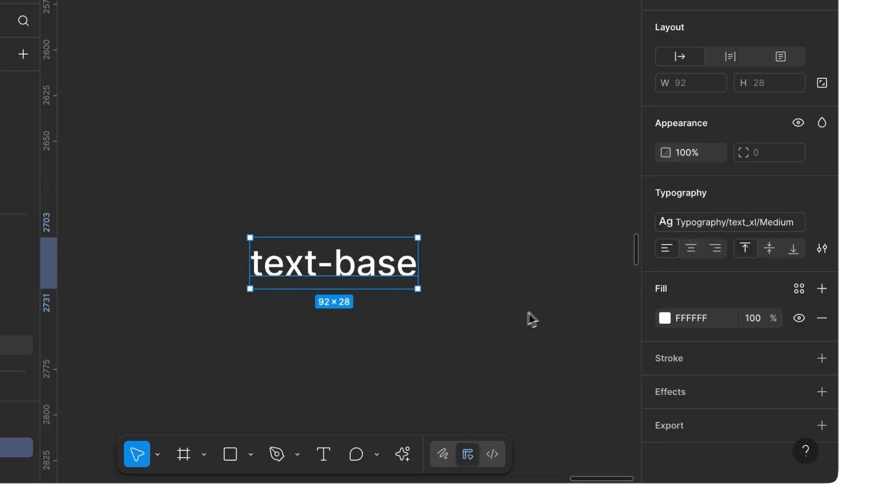
- Apply the Typography/text_3xl/Bold text style to the "text-base" layer and deselect it
left_click(661, 225)
scroll(561, 377, "down", 5)
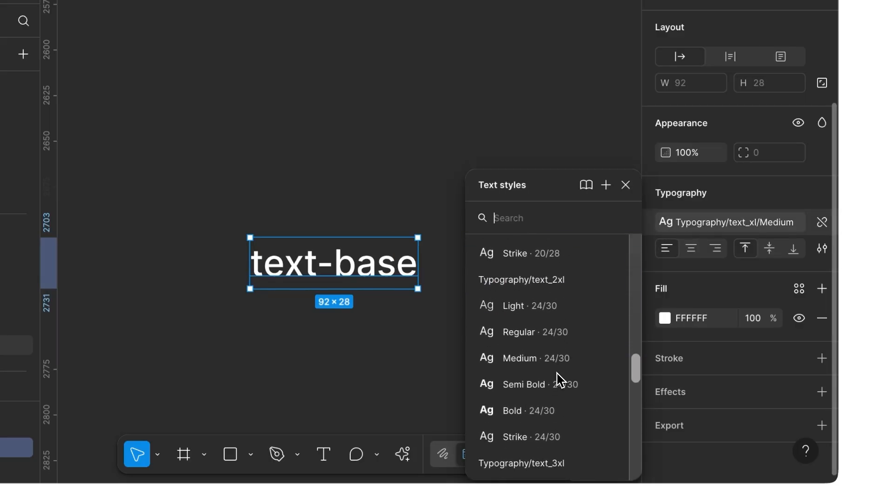
scroll(557, 378, "down", 4)
left_click(545, 404)
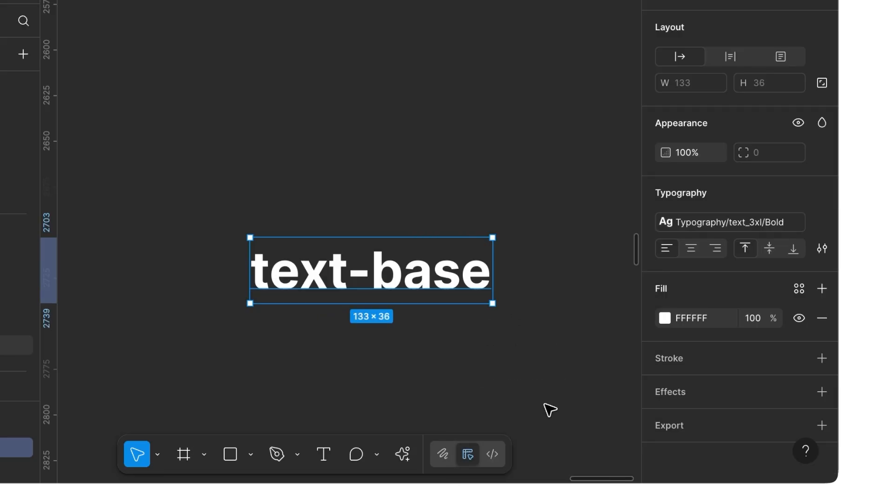
left_click(621, 365)
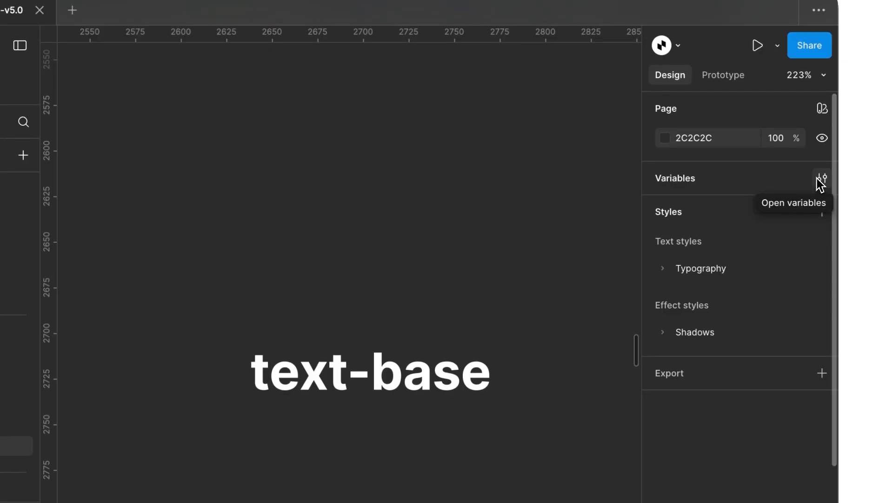
- Open the file's variables, examine the font variables in the Typography collection, and close the variables window
left_click(821, 179)
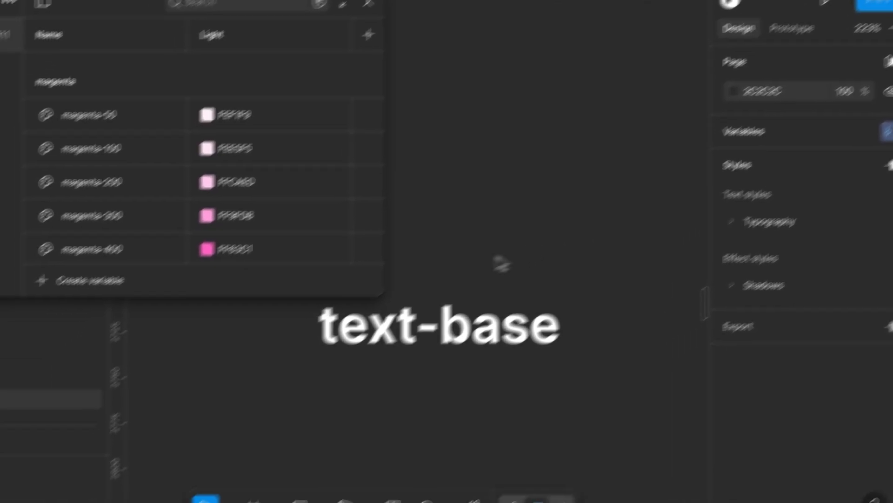
left_click_drag(315, 343, 410, 476)
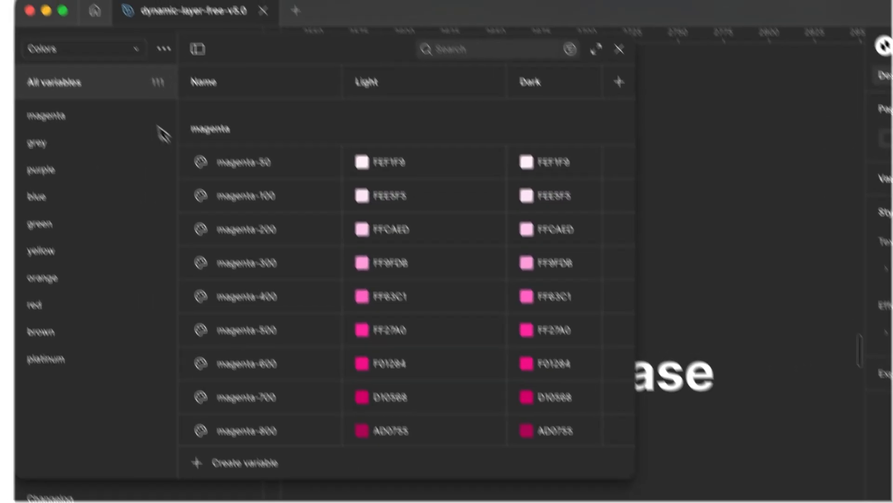
left_click(149, 103)
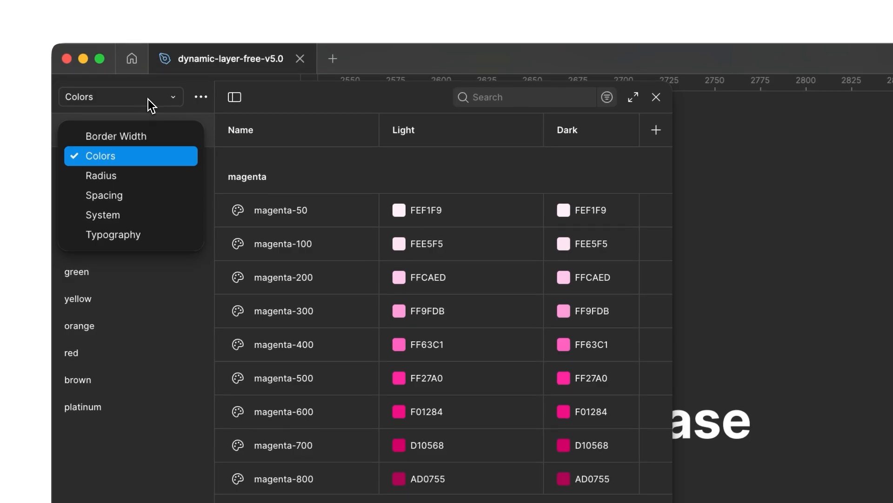
left_click(148, 238)
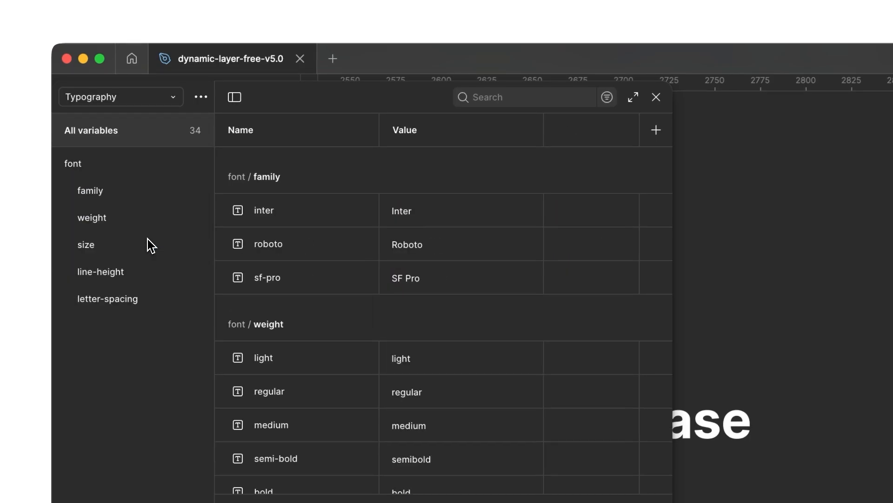
scroll(312, 321, "down", 15)
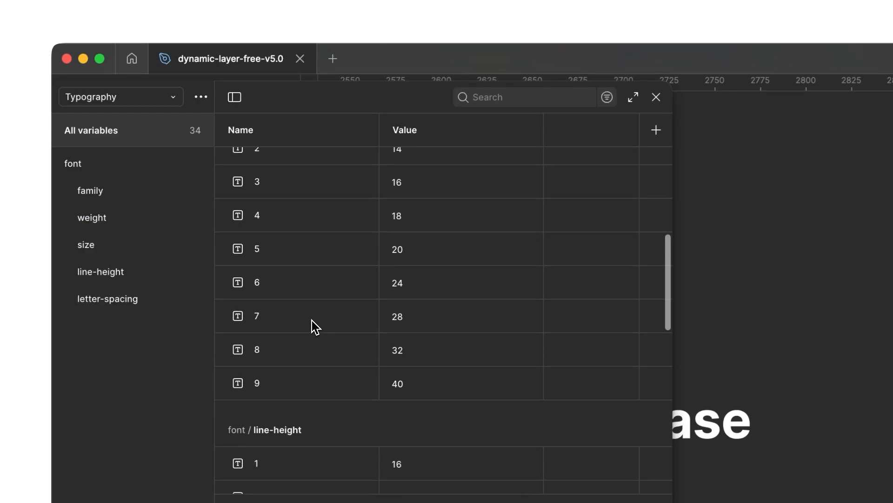
scroll(316, 326, "down", 8)
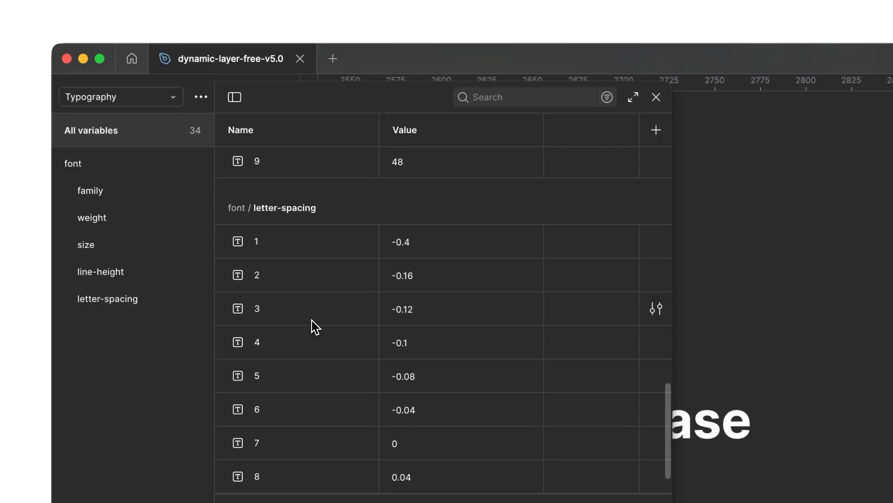
scroll(314, 326, "up", 20)
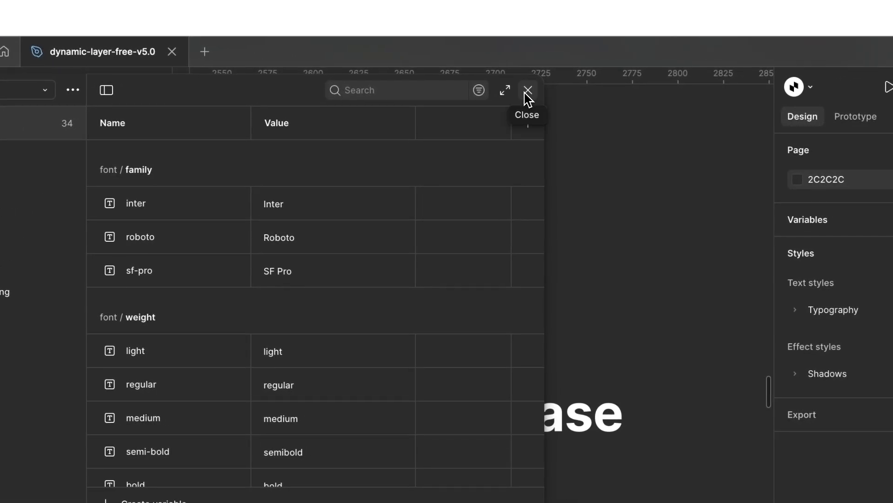
left_click(527, 93)
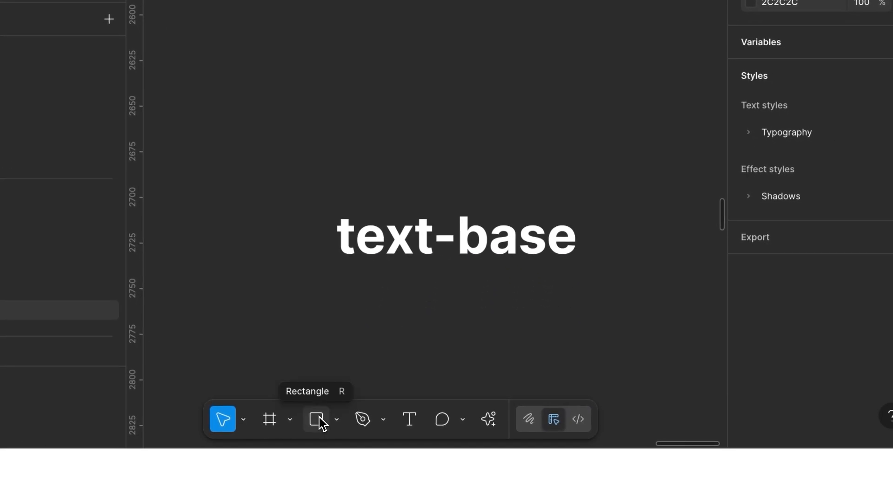
- Place a 100 × 100 rectangle on the canvas to the right of the "text-base" layer
left_click(321, 420)
scroll(442, 295, "down", 5)
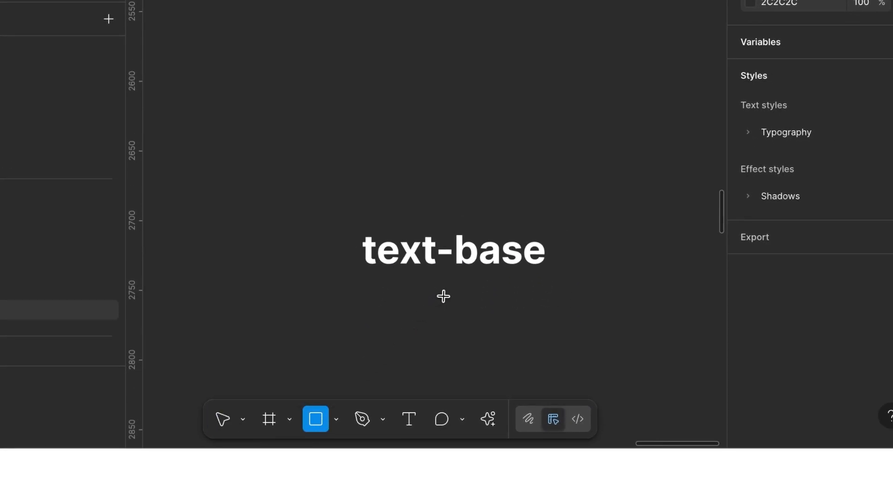
left_click(512, 225)
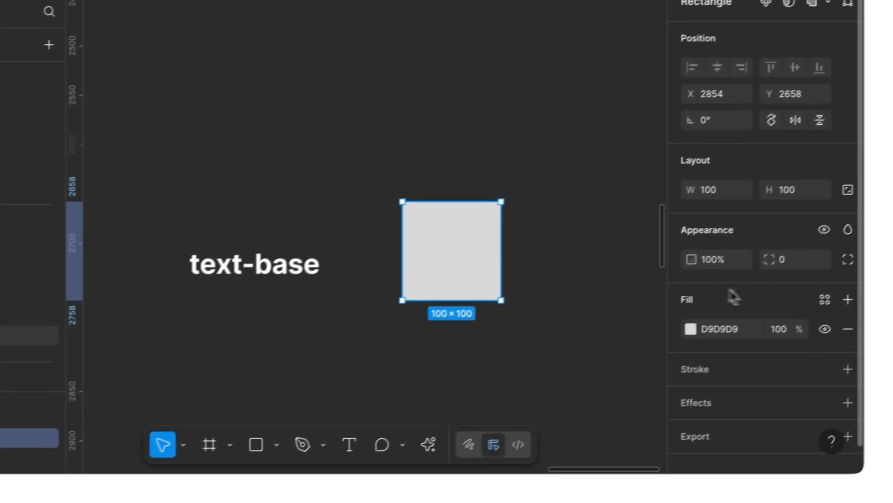
- Fill the rectangle with the blue-500 color variable from the library
left_click(800, 311)
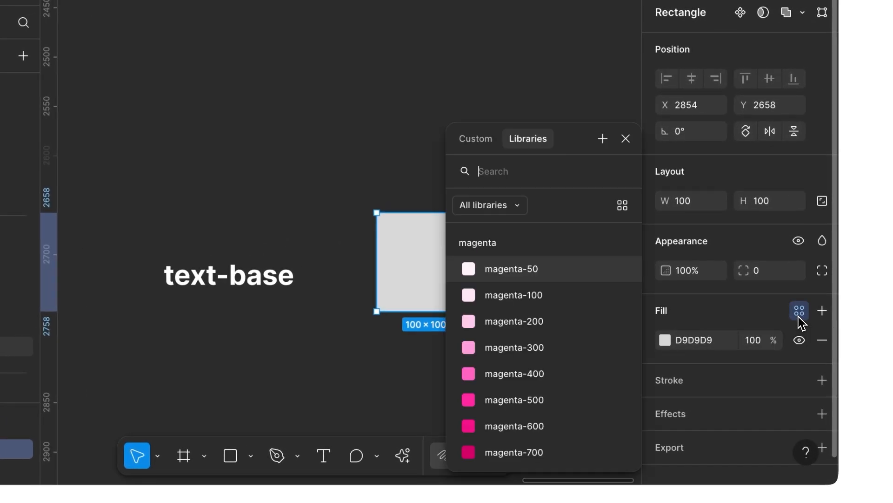
scroll(562, 403, "down", 15)
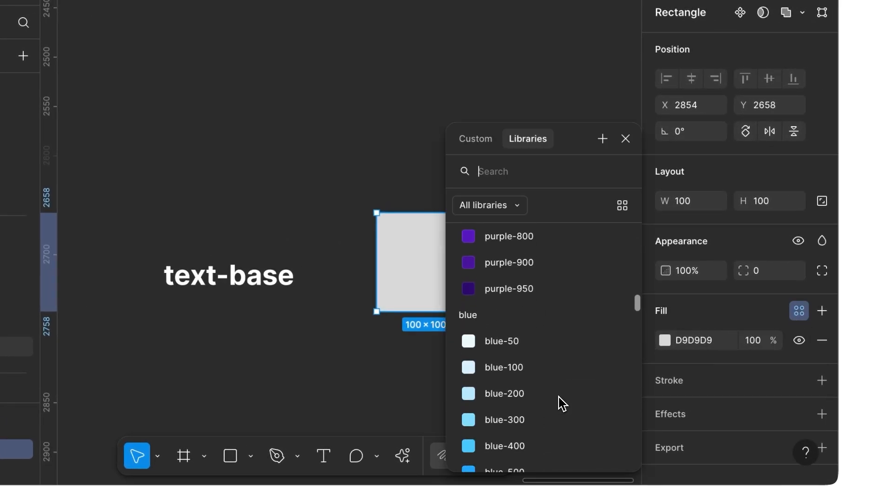
scroll(562, 403, "down", 5)
scroll(563, 403, "up", 10)
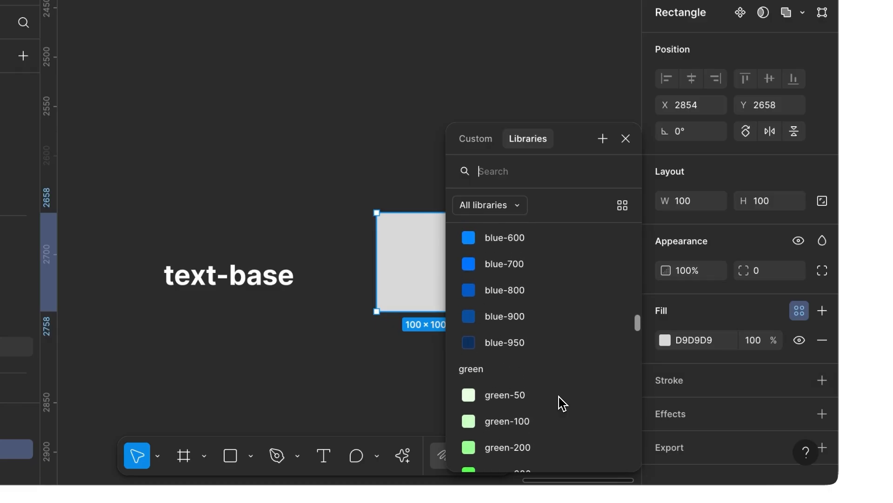
left_click(558, 349)
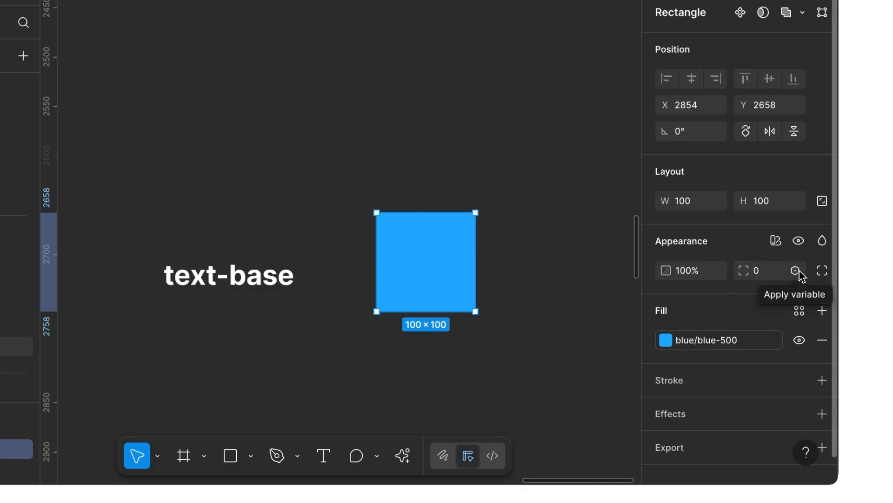
- Apply the rounded_xl variable to the rectangle's corner radius
left_click(795, 270)
type("roun")
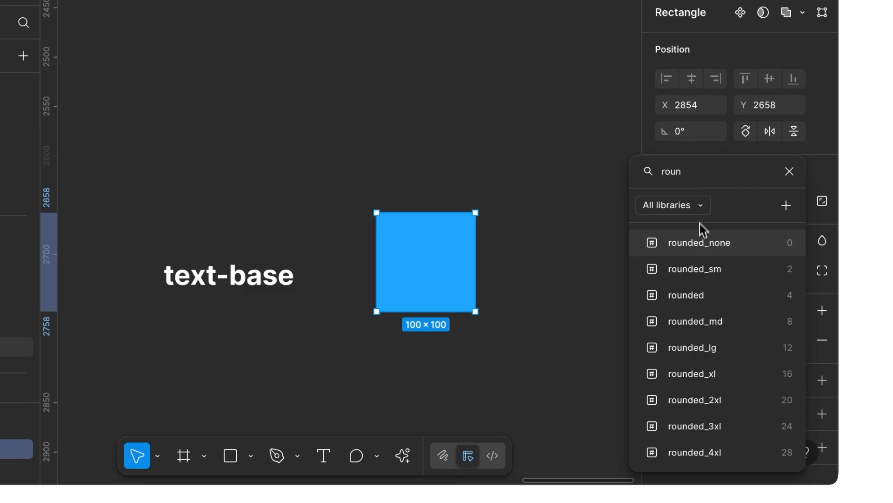
left_click(688, 374)
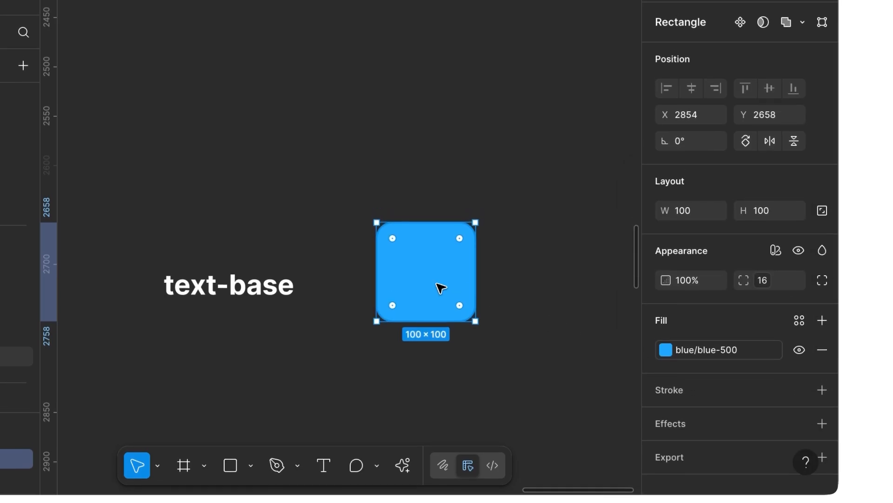
- Duplicate the blue rectangle and place the copy directly to its right, level with the original
key("super+c")
key("super+v")
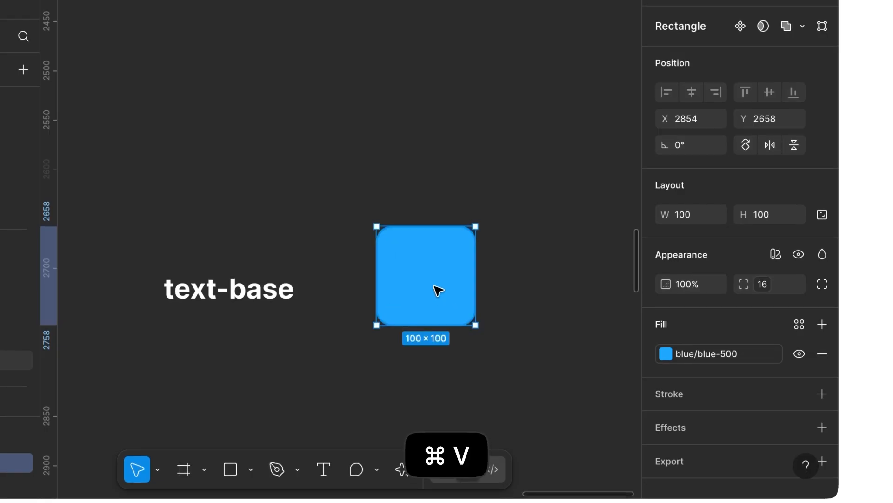
left_click_drag(438, 290, 552, 278)
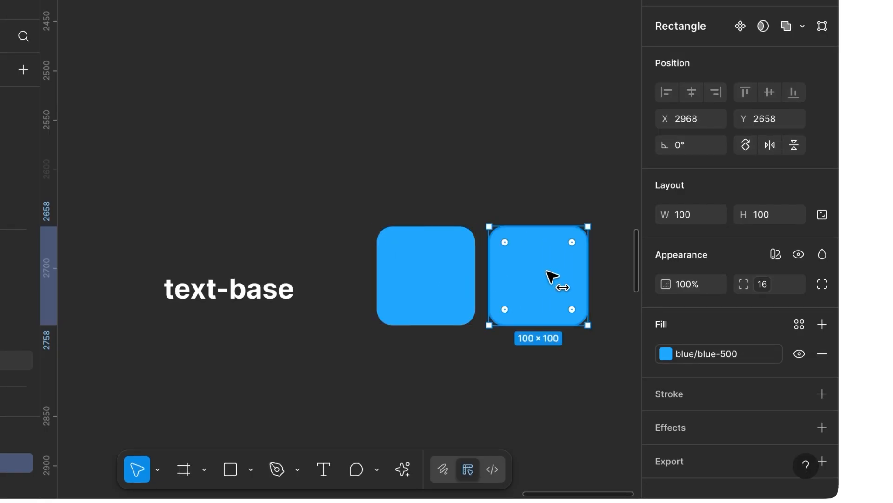
- Wrap the two blue rectangles in a horizontal auto layout frame and apply the p_16 spacing variable to its gap
left_click(445, 270, "shift")
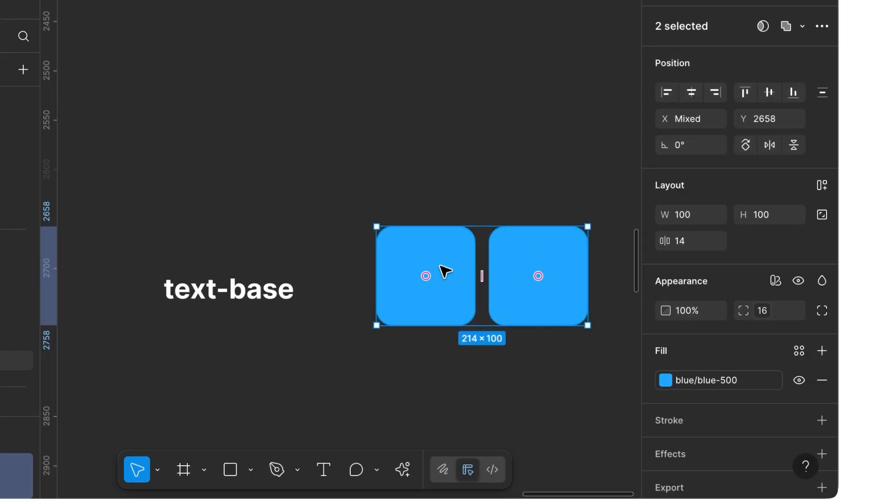
key("shift+a")
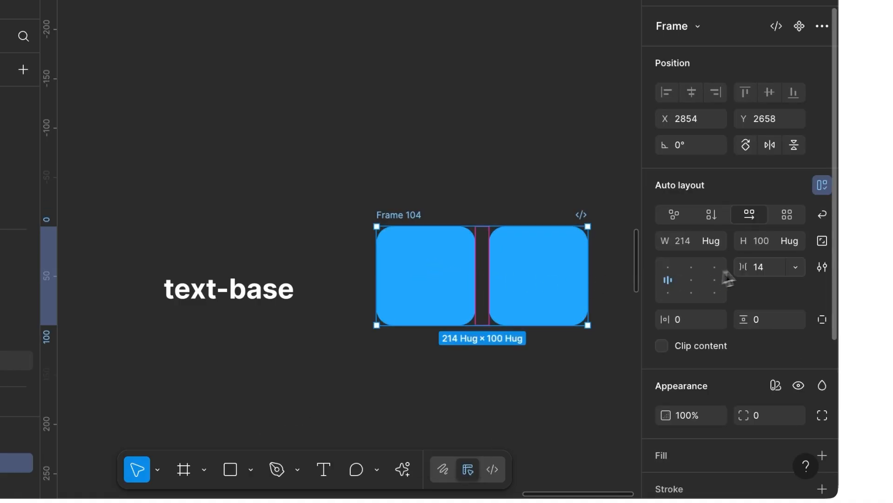
left_click(796, 266)
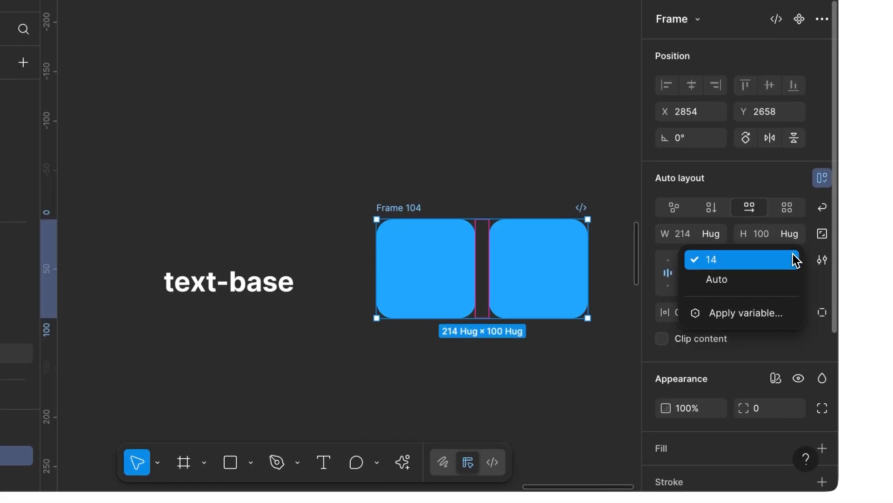
left_click(778, 314)
type("p")
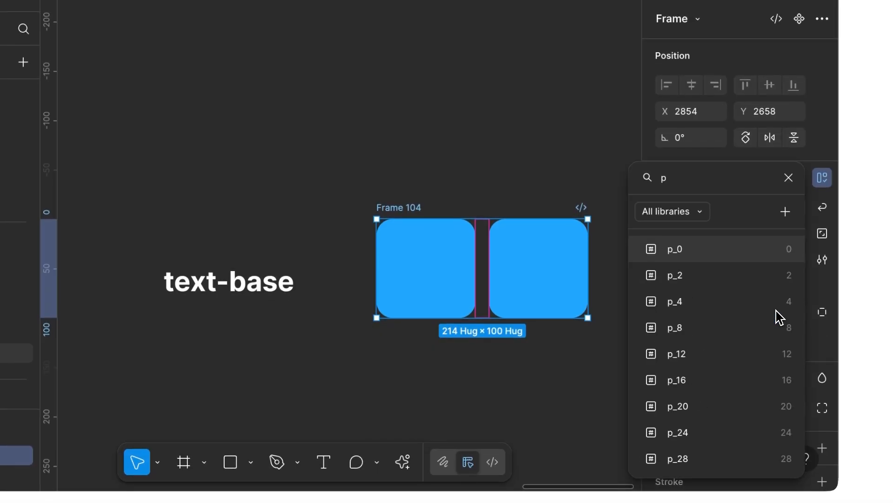
left_click(761, 372)
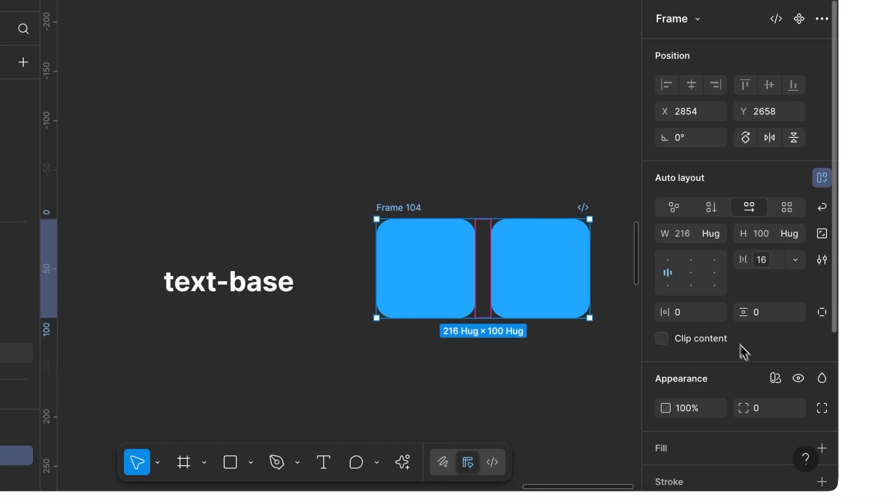
- Apply the p_16 spacing variable to the auto layout frame's horizontal and vertical padding
left_click(718, 316)
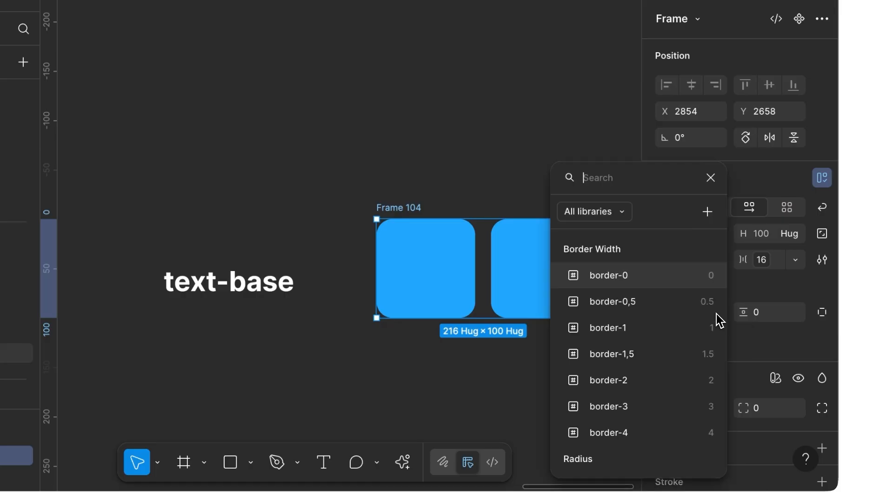
type("p")
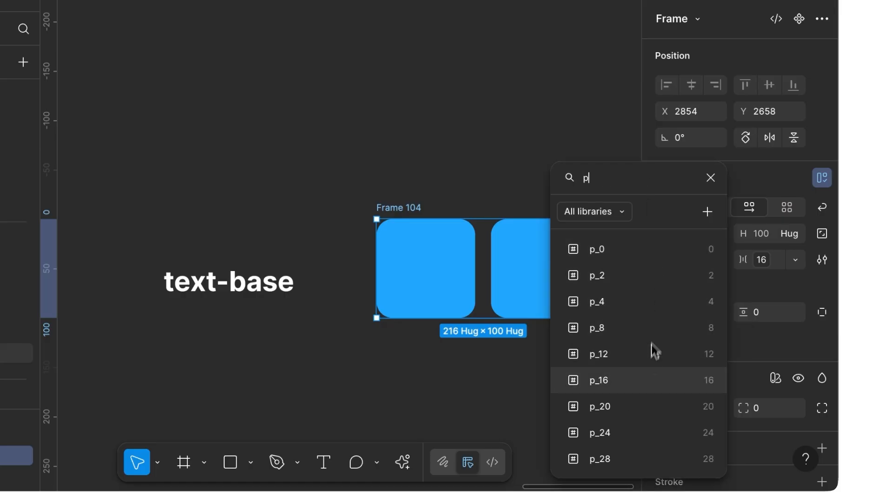
left_click(647, 381)
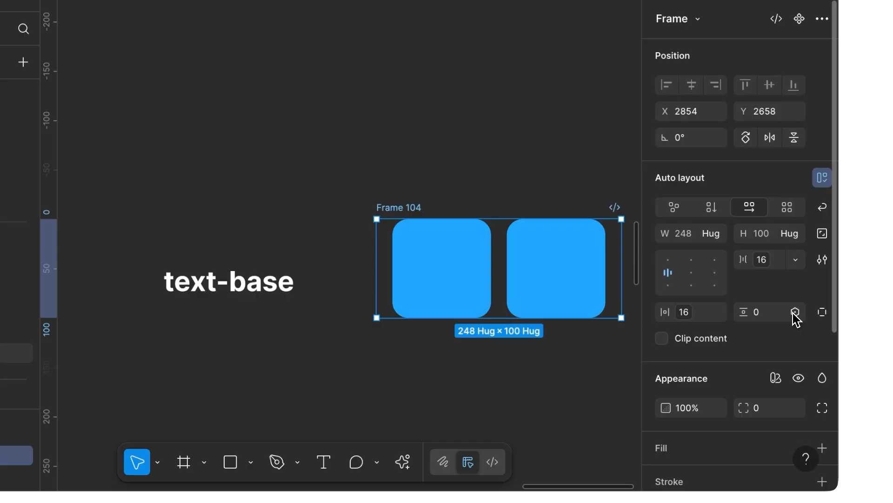
left_click(796, 319)
type("p")
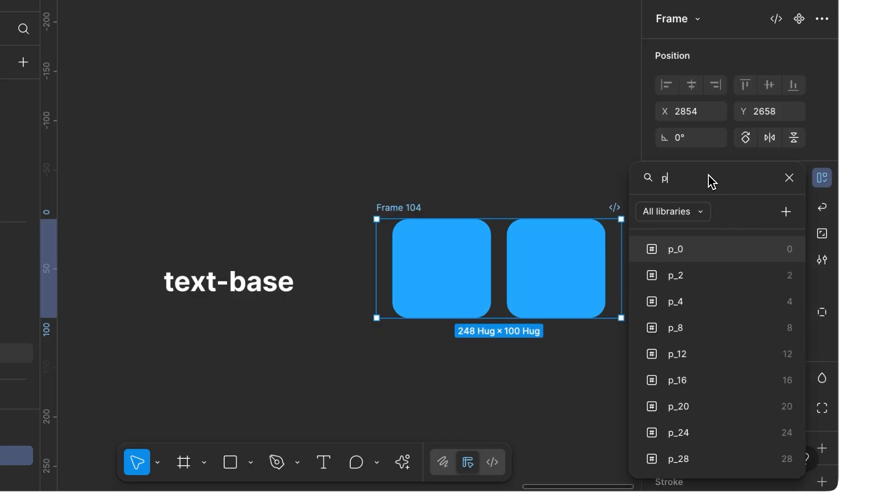
- Fill the auto layout frame with the white color variable from the library's grey group
scroll(564, 367, "right", 5)
scroll(564, 366, "down", 2)
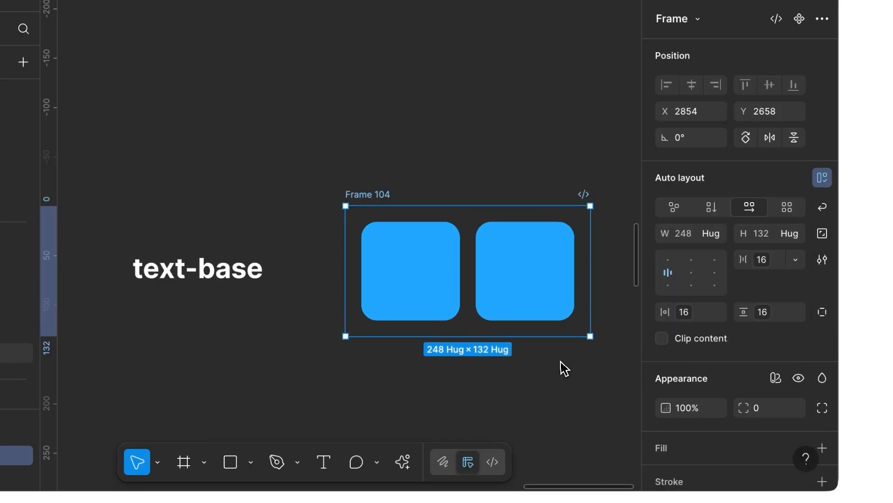
scroll(687, 351, "down", 3)
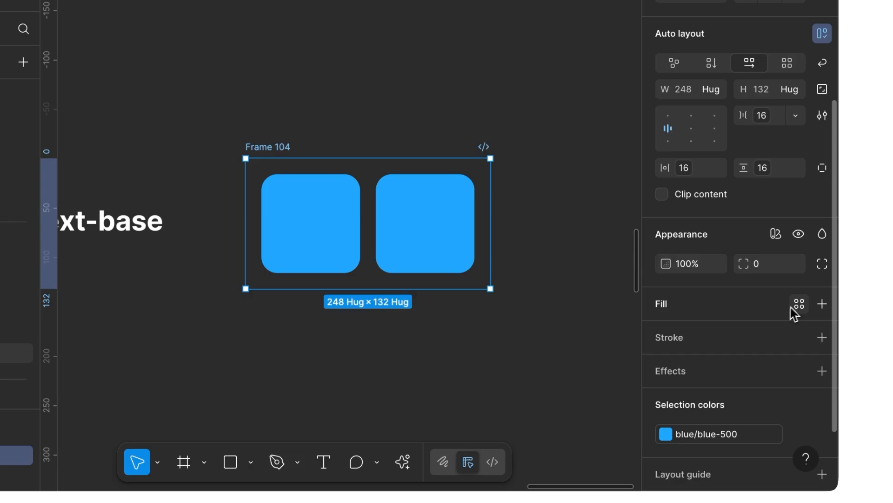
left_click(799, 305)
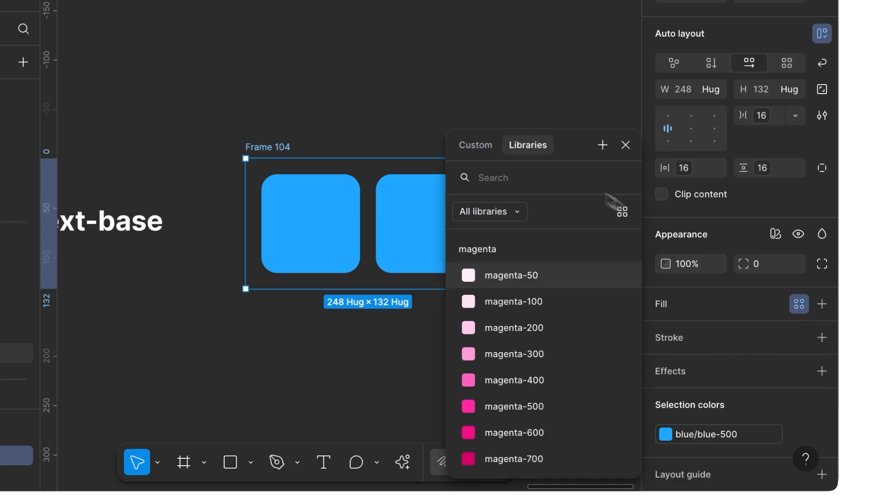
type("white")
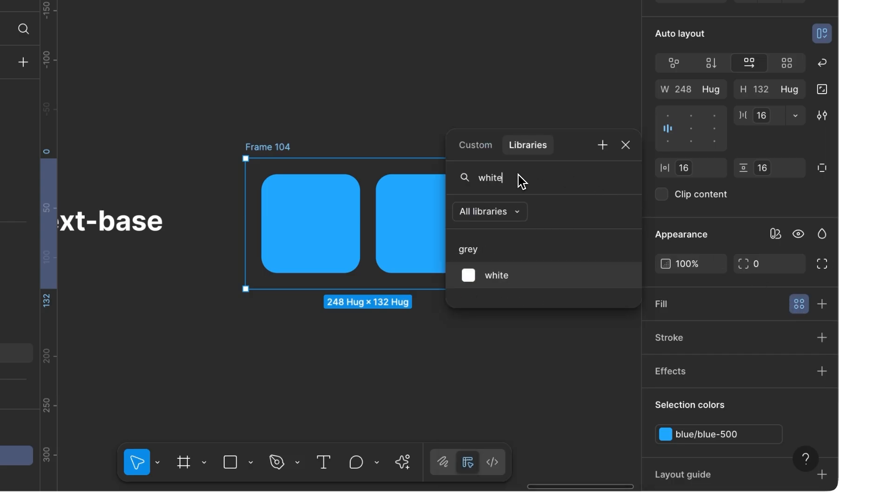
left_click(492, 272)
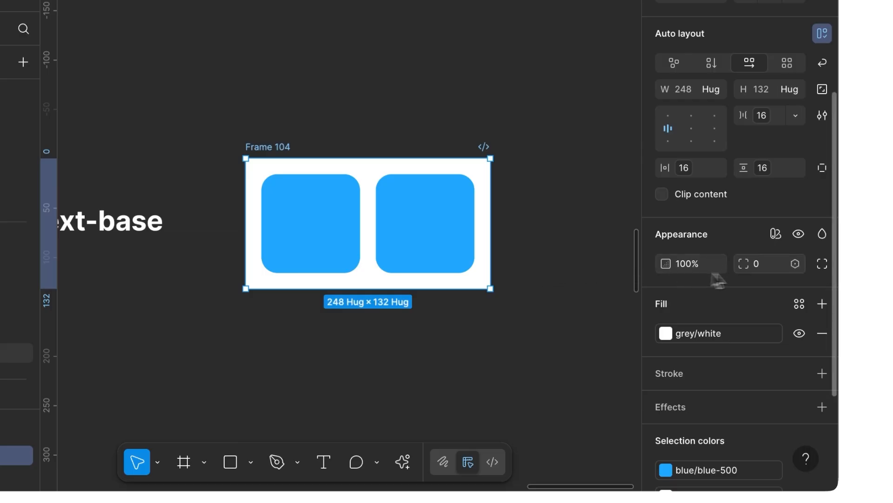
- Apply the rounded_3xl variable to the white frame's corner radius
left_click(798, 265)
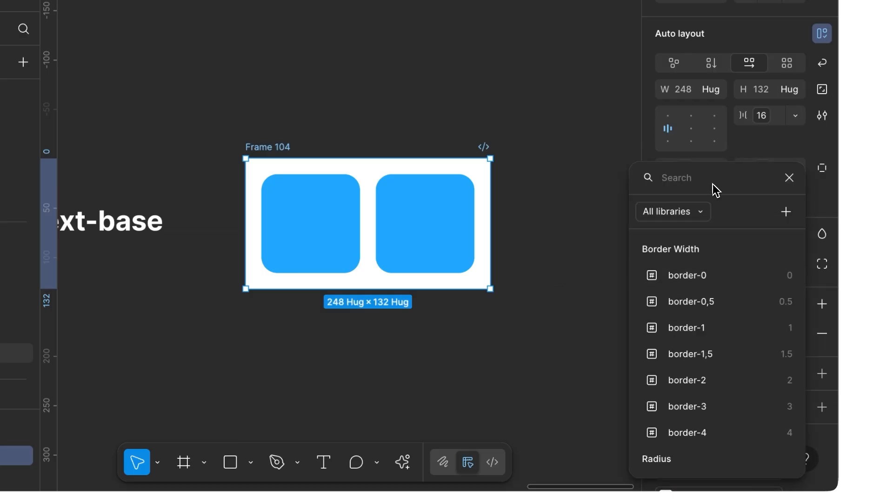
type("round")
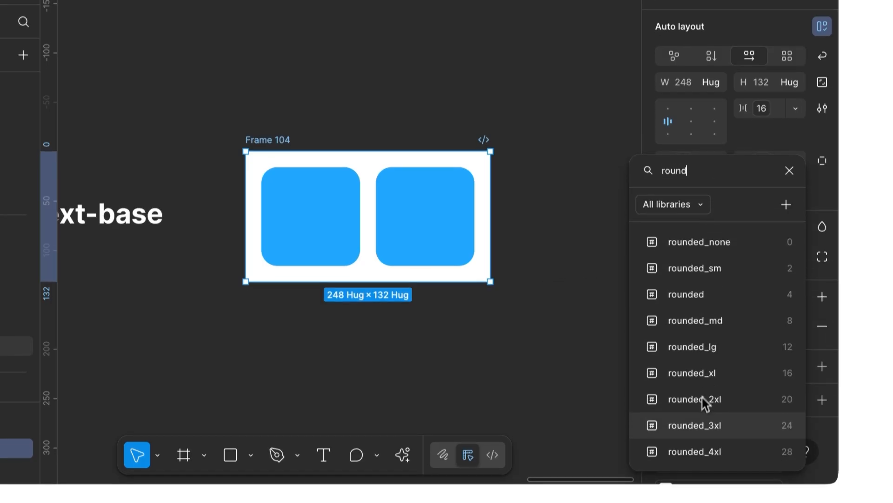
left_click(701, 437)
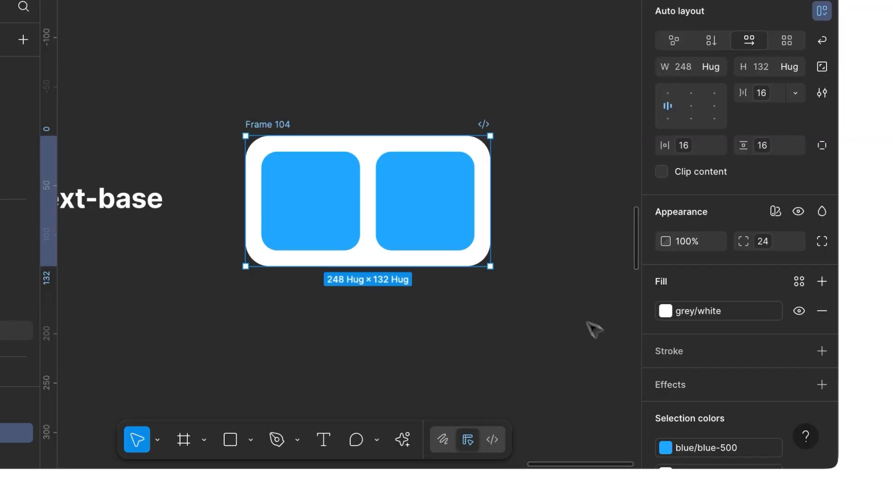
- Open the file's local variables and look through the Colors collection with its Light and Dark values
left_click(539, 265)
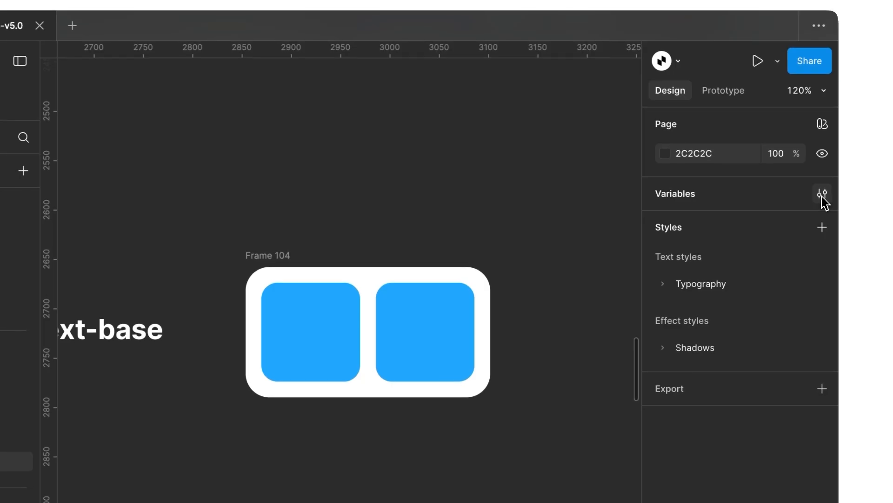
left_click(822, 194)
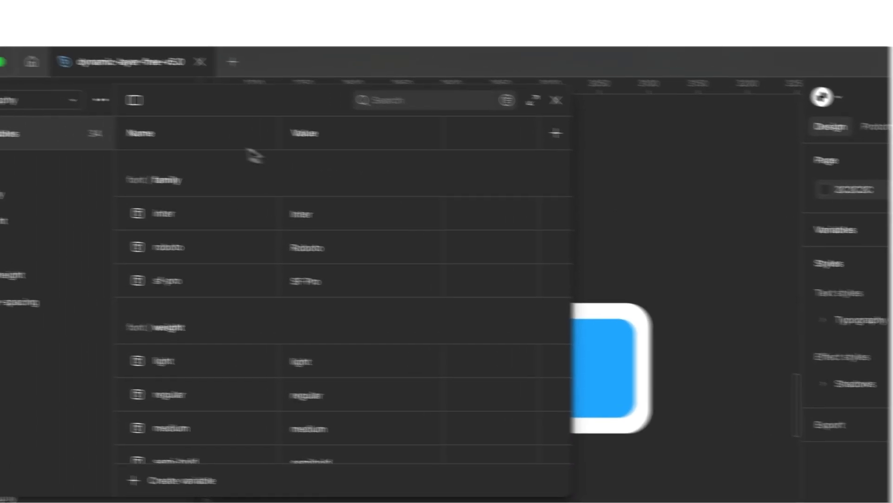
left_click(65, 100)
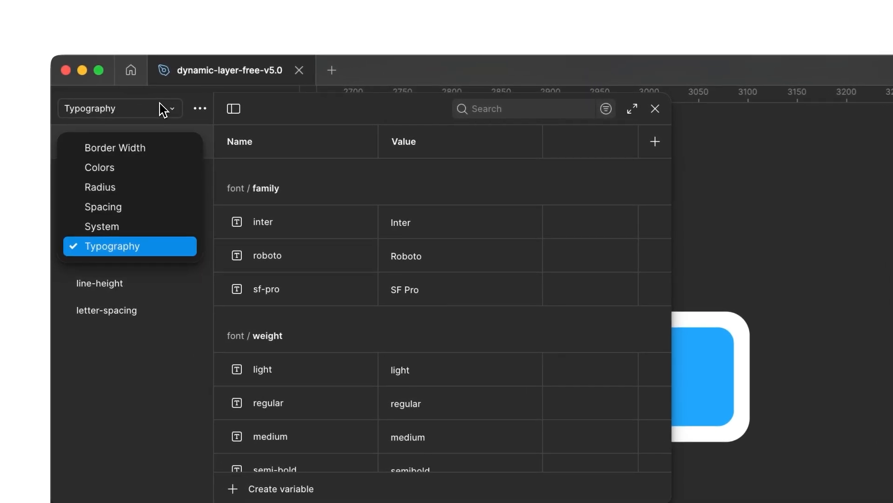
left_click(149, 175)
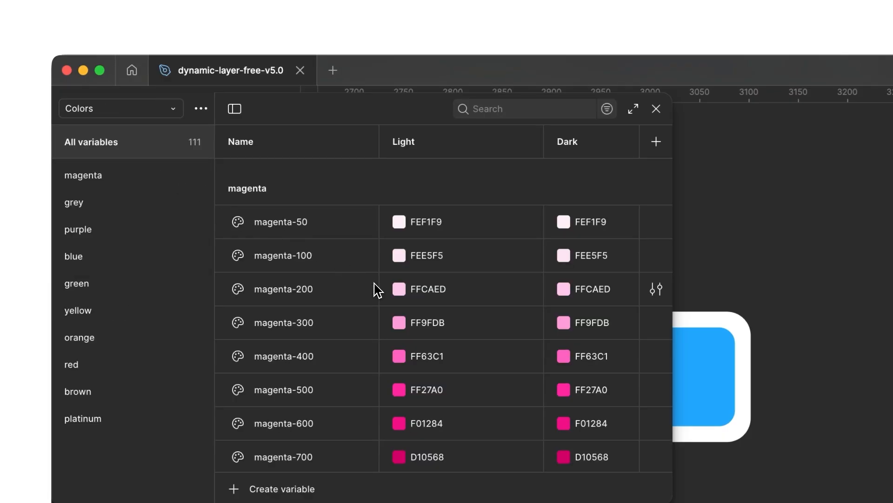
scroll(377, 290, "down", 20)
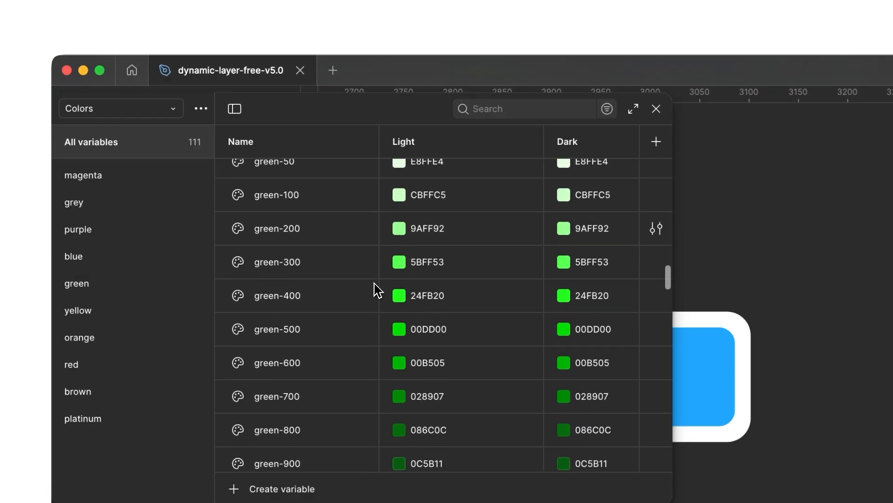
scroll(378, 290, "down", 15)
scroll(378, 291, "up", 20)
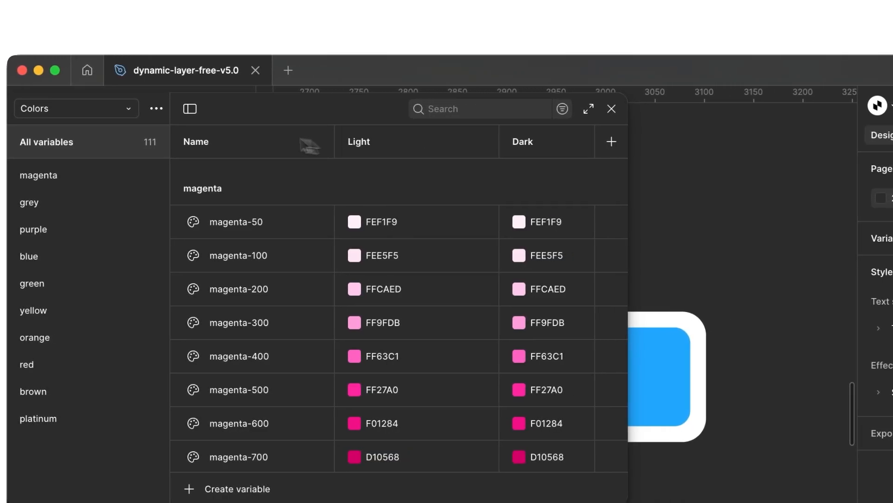
- Review the variables in the Spacing and Radius collections, closing the variables view when done
left_click(128, 108)
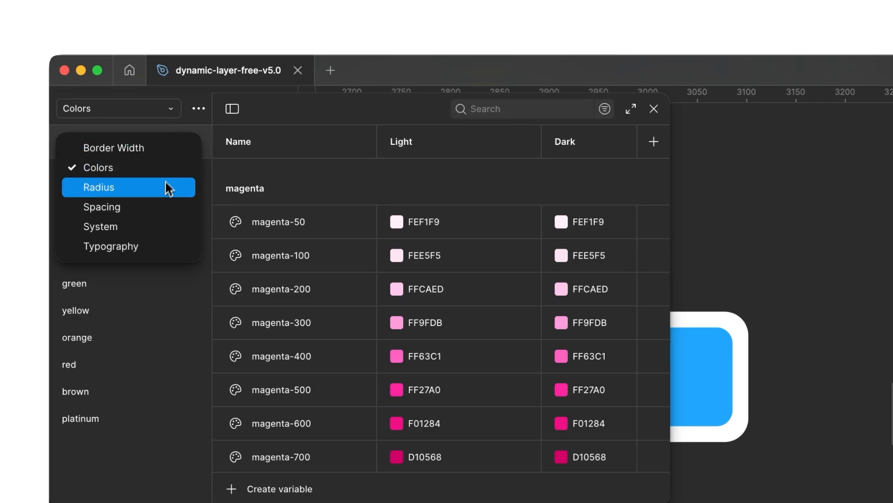
left_click(154, 210)
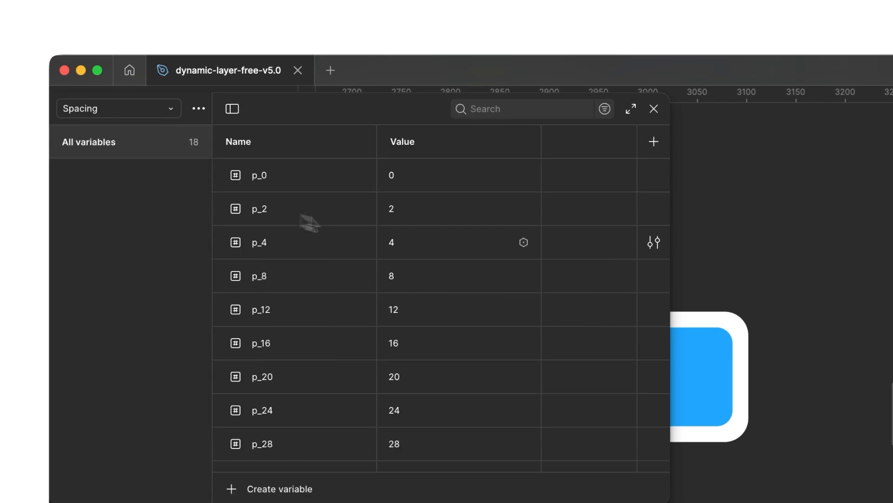
scroll(407, 259, "down", 3)
scroll(409, 259, "up", 3)
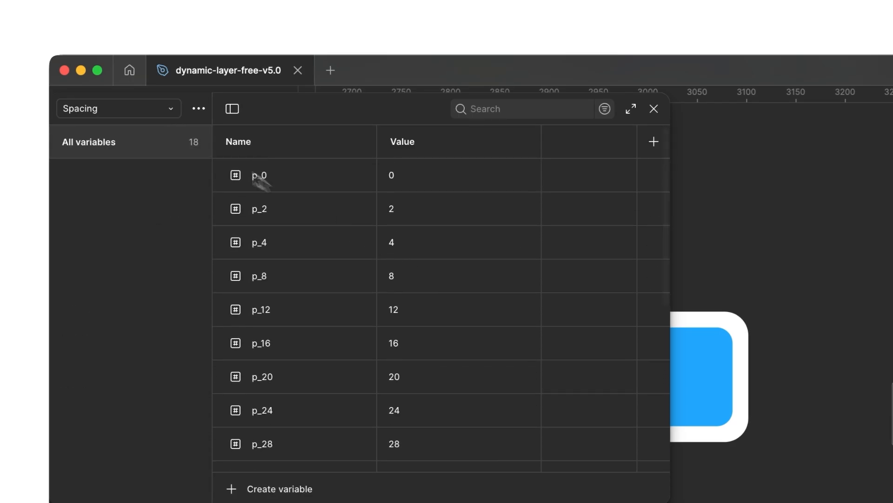
left_click(168, 114)
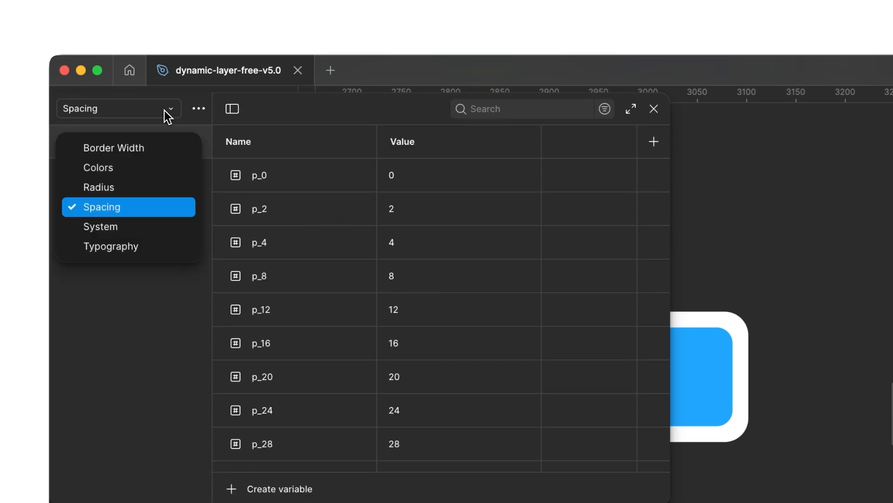
left_click(156, 187)
scroll(339, 245, "down", 2)
scroll(340, 245, "up", 2)
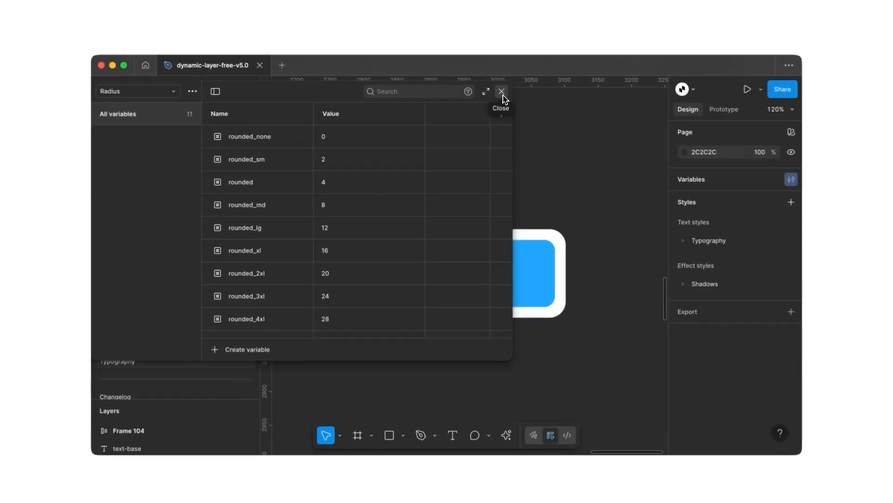
left_click(503, 95)
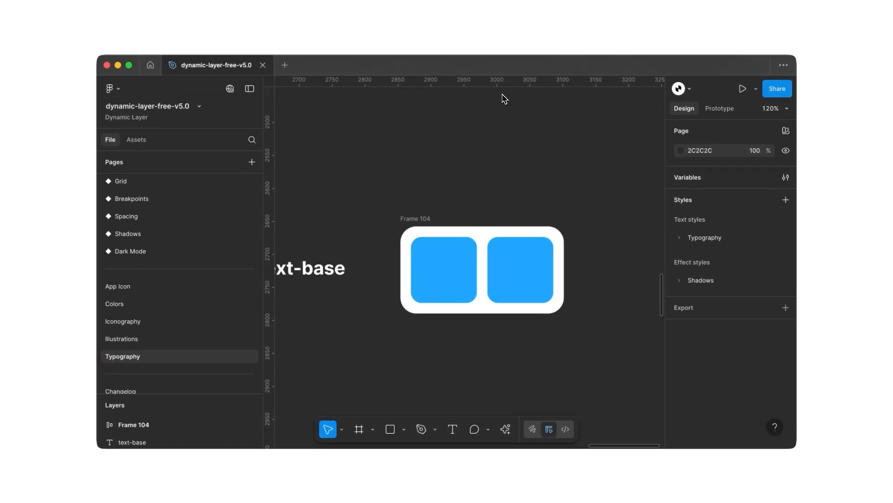